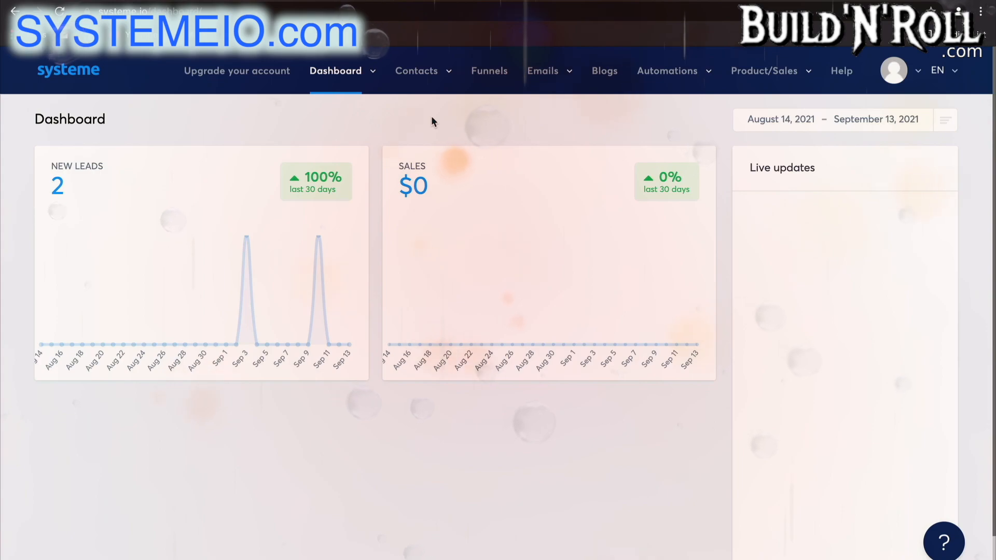
Step: Create a new course named "Real Estate Course", leaving the other course settings at their defaults, and save it
mouse_move(725, 71)
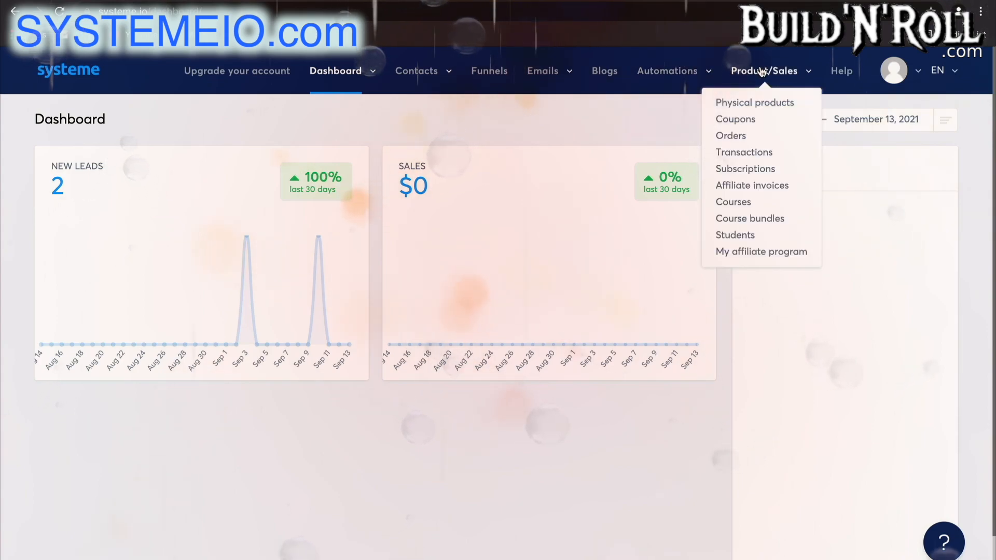
click(734, 202)
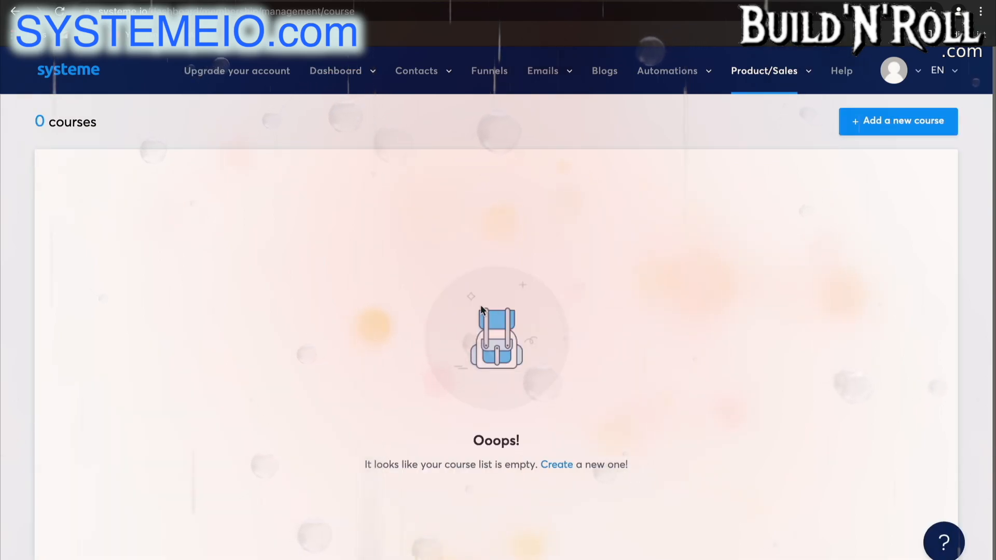
click(923, 130)
click(582, 193)
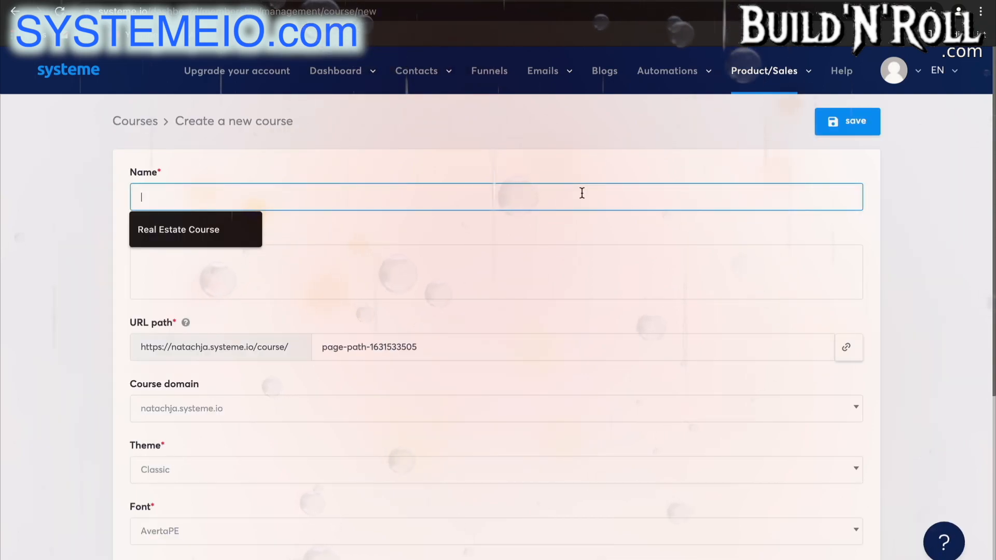
text(R)
click(207, 229)
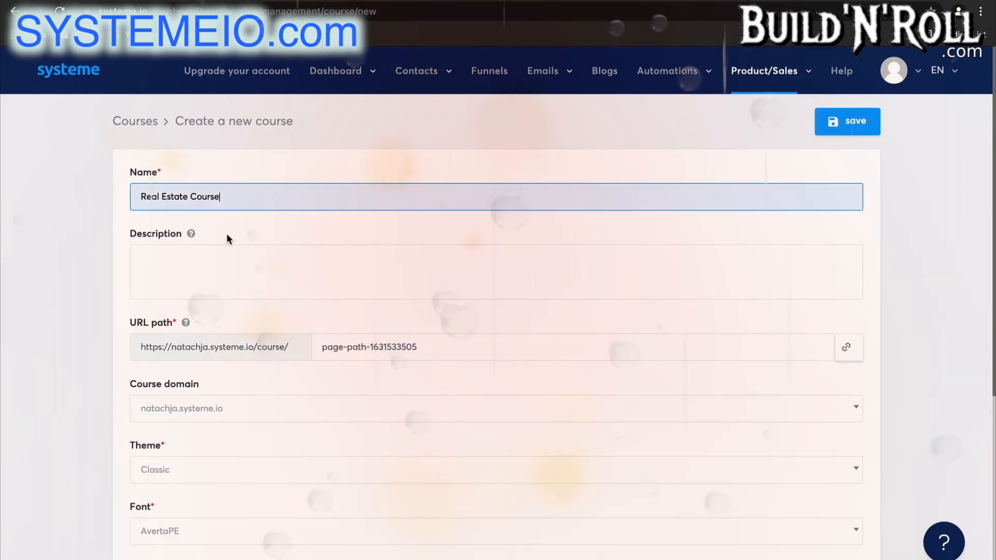
scroll(275, 272, down, 5)
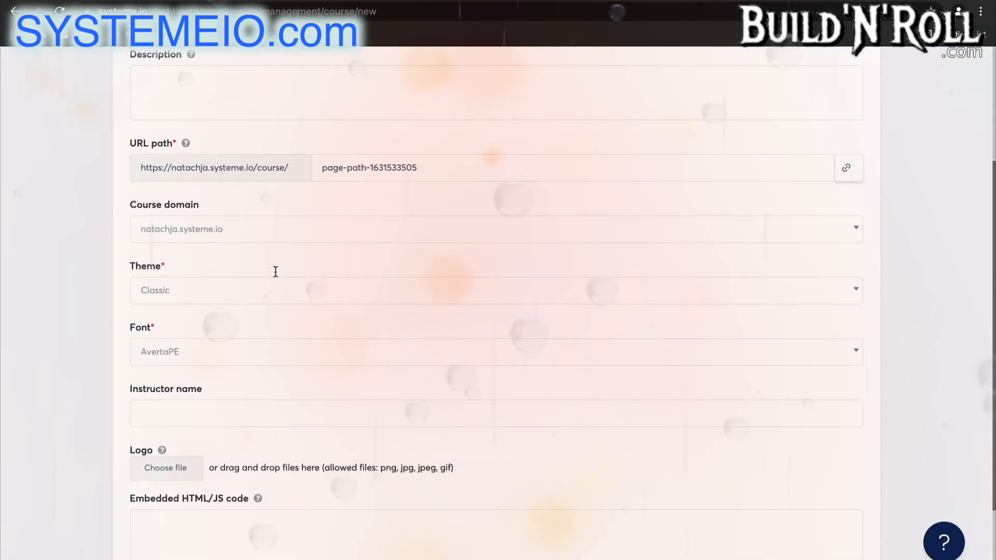
scroll(275, 272, up, 5)
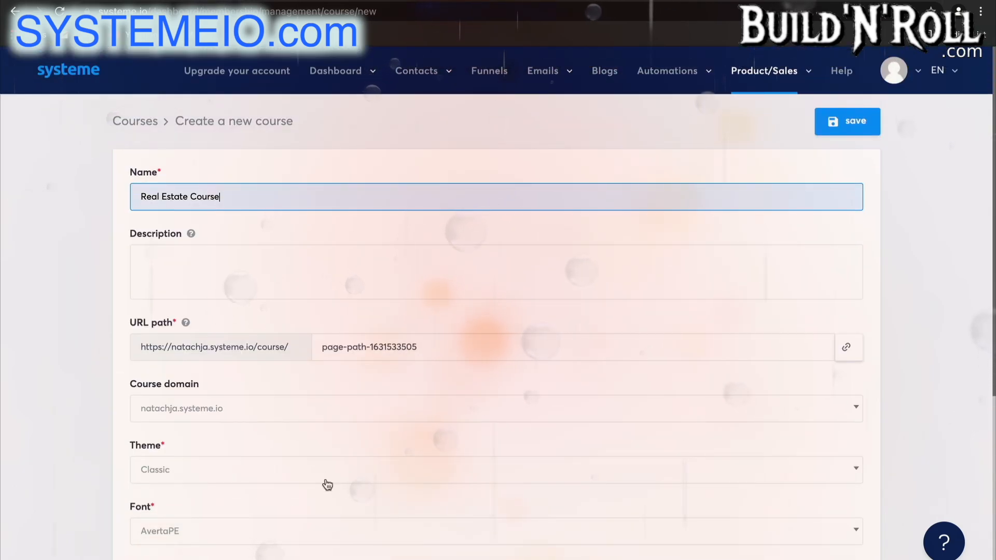
scroll(321, 476, down, 3)
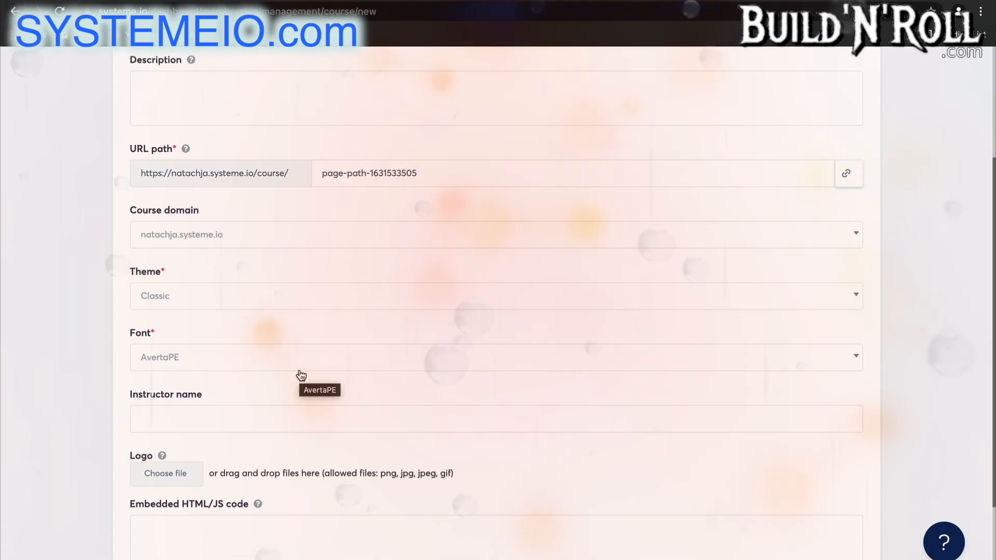
scroll(301, 374, up, 3)
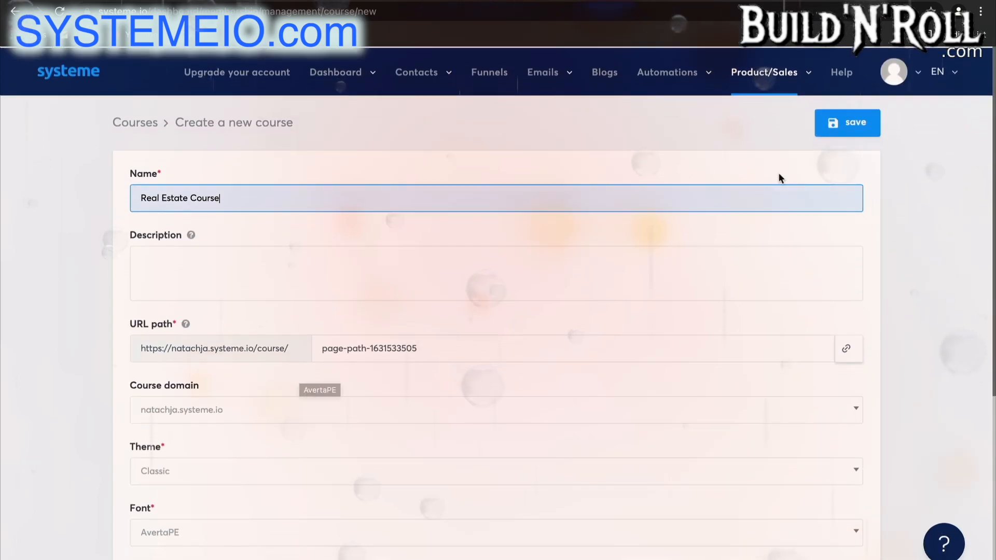
click(855, 122)
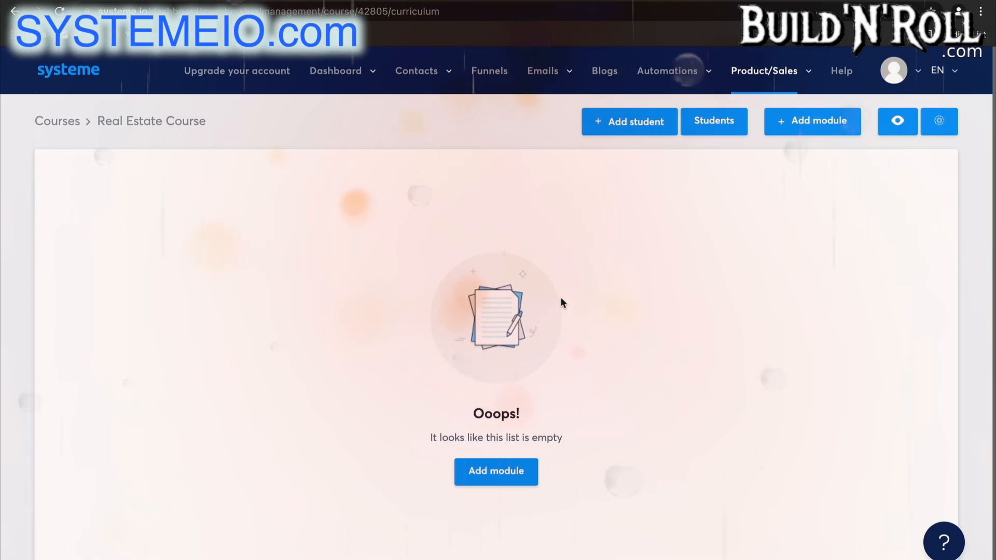
Step: Add a module named "Module 1" and start a lecture in it named "Chapter 1 - The foundations"
click(506, 473)
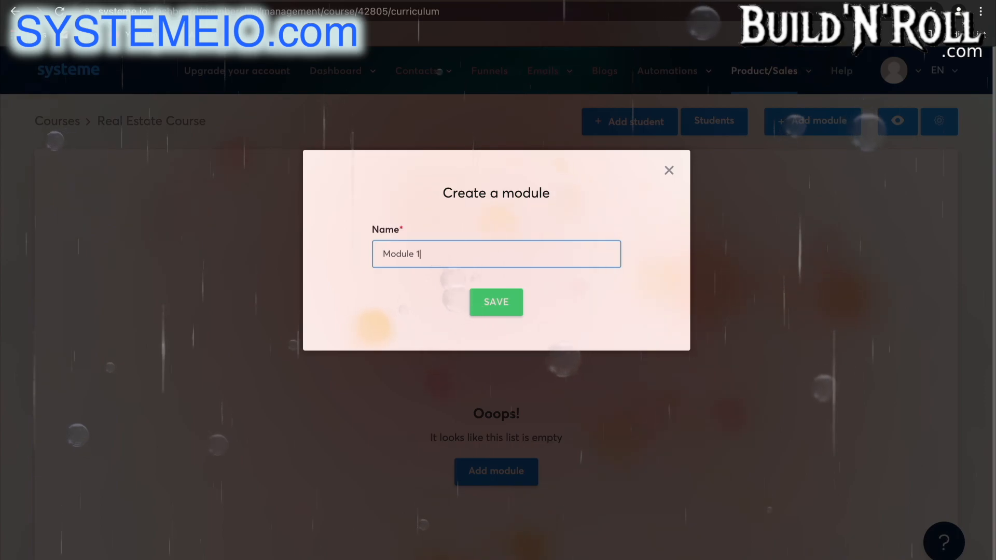
click(510, 304)
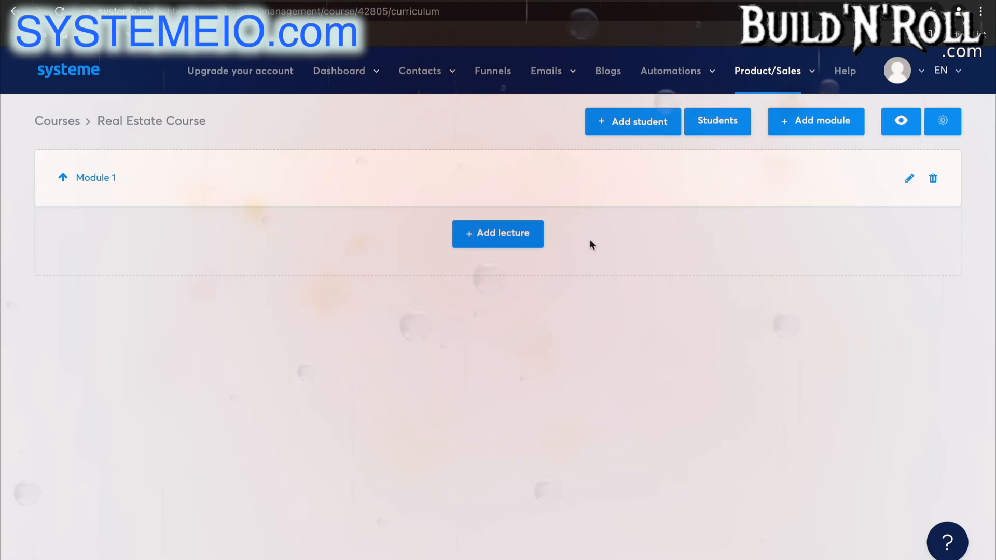
click(516, 237)
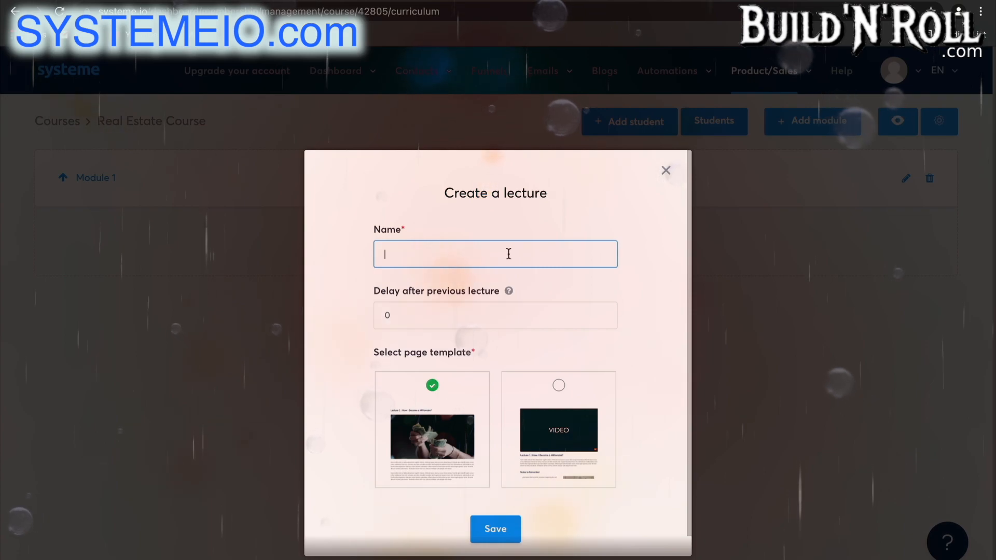
text(Cha)
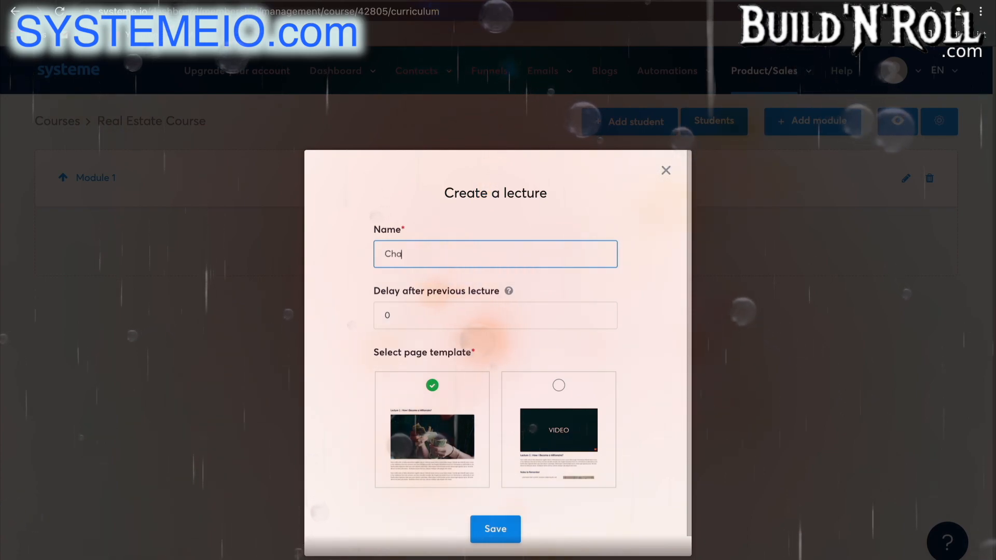
text(pter)
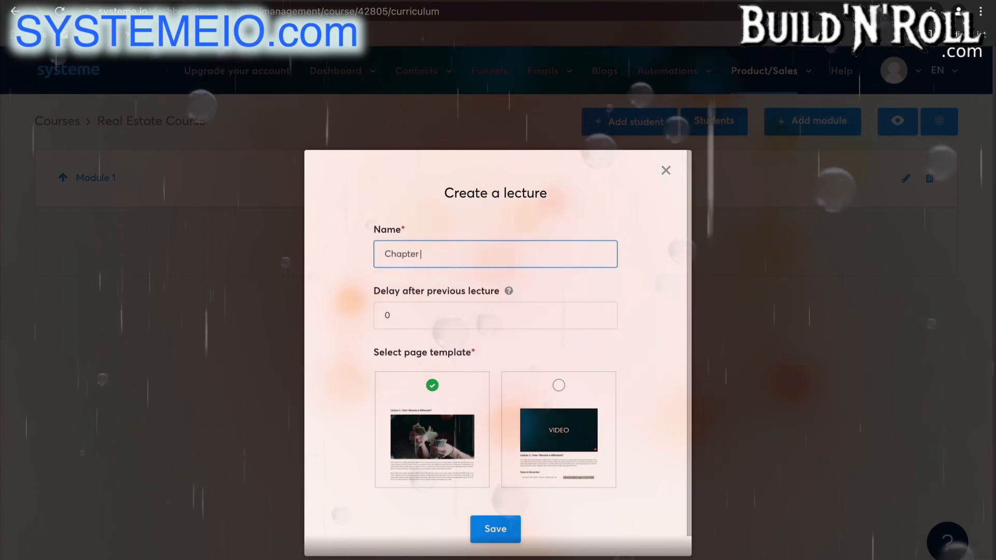
text( 1 - The foundations)
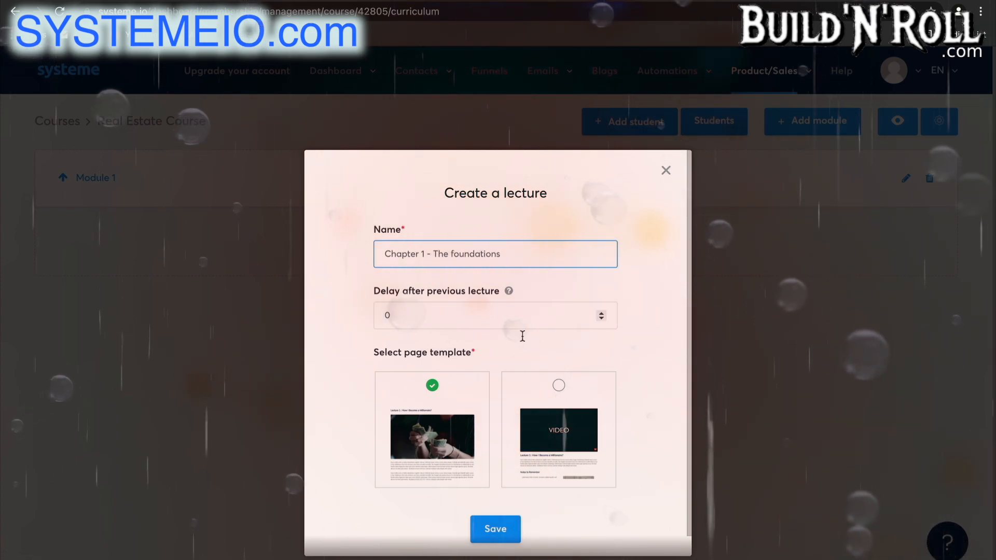
Step: Set the lecture's delay after the previous lecture to 7, choose the video page template and save the lecture
click(511, 319)
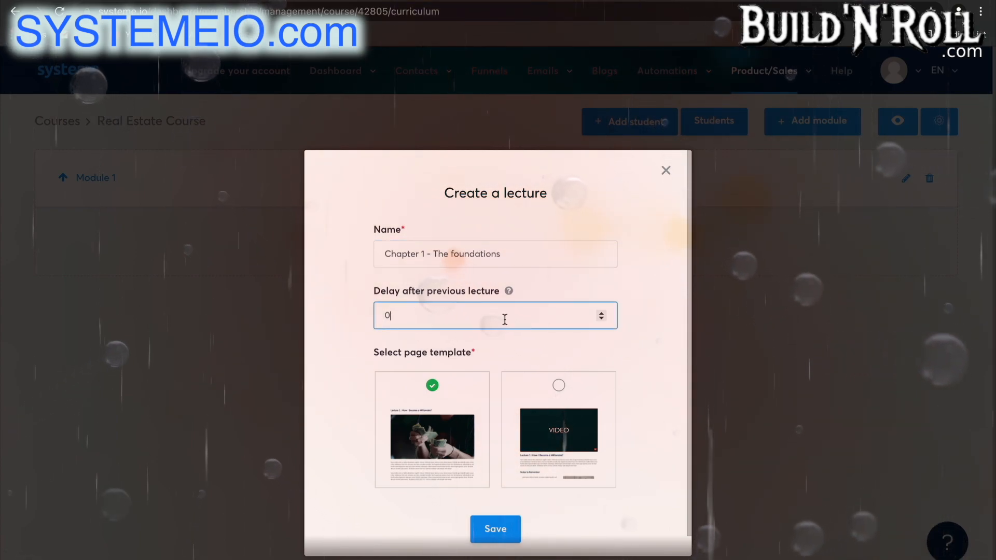
click(602, 313)
click(602, 313)
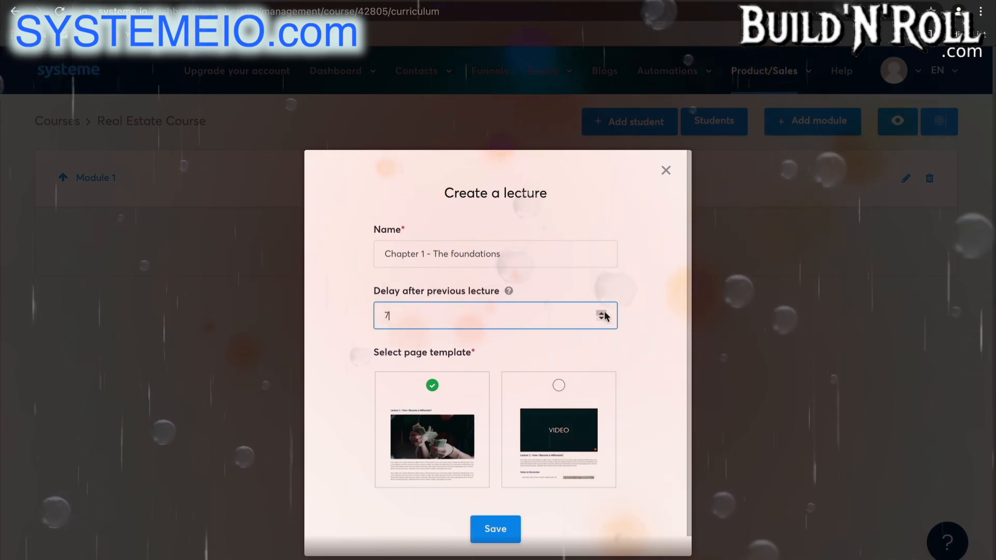
click(641, 332)
scroll(596, 401, down, 1)
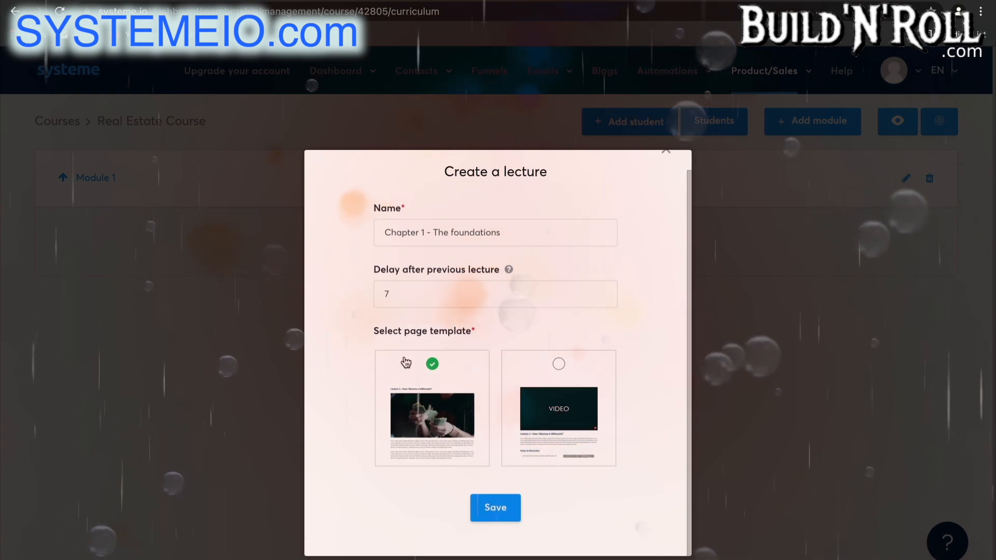
click(559, 365)
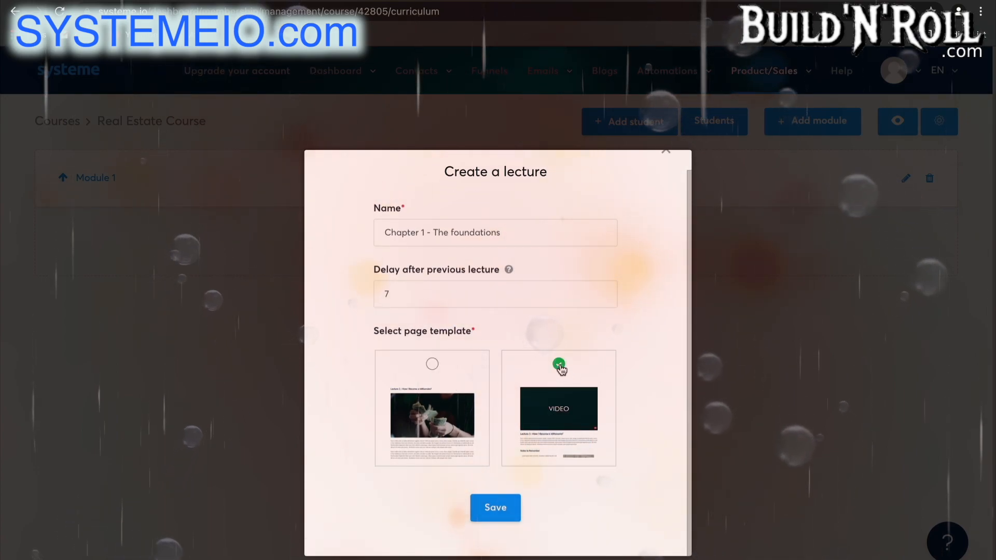
click(501, 513)
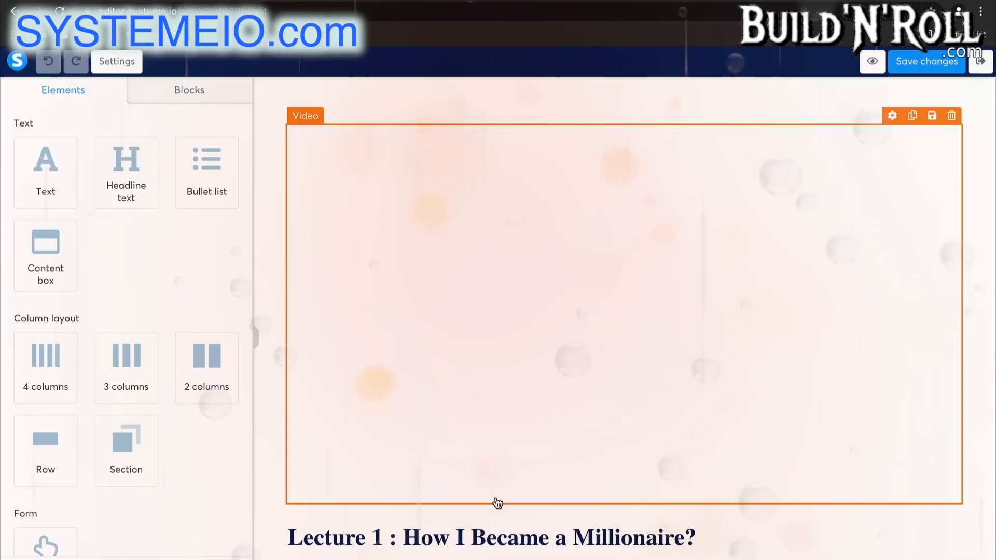
Step: Move the "Lecture 1 : How I Became a Millionaire?" headline above the video on the lecture page
scroll(790, 330, down, 3)
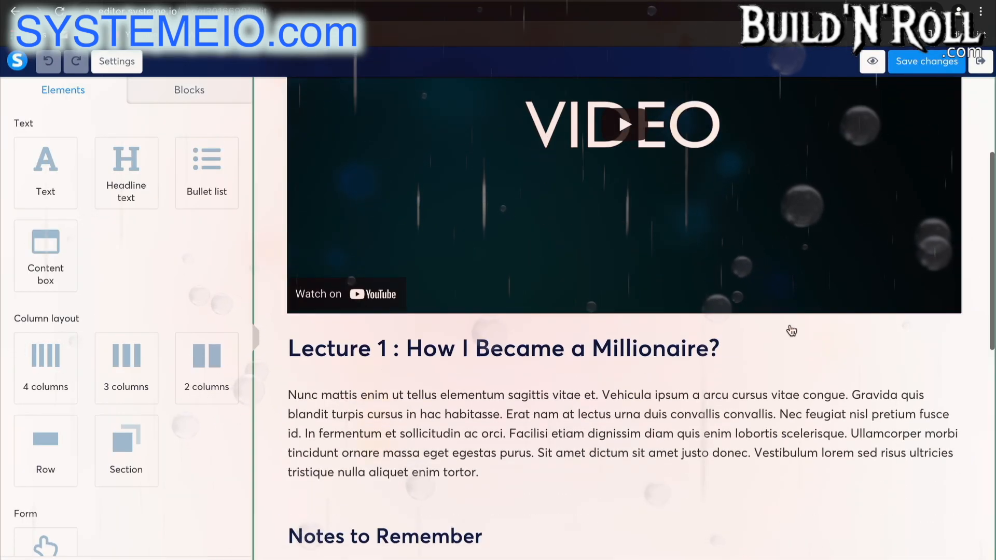
scroll(792, 330, up, 3)
drag(764, 522, 743, 134)
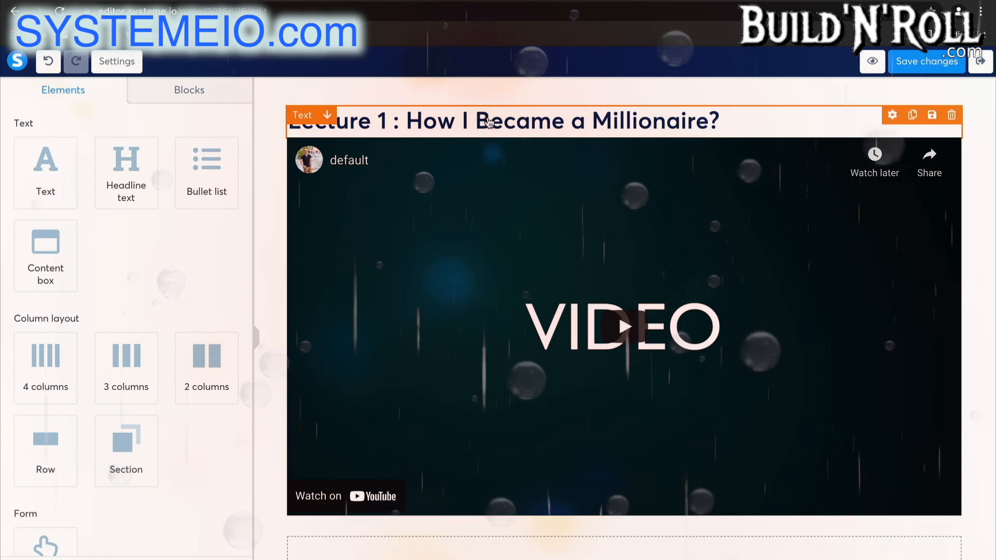
Step: Replace the placeholder paragraph above "Notes to Remember" with the text "Resources:"
scroll(570, 135, down, 3)
scroll(622, 138, up, 3)
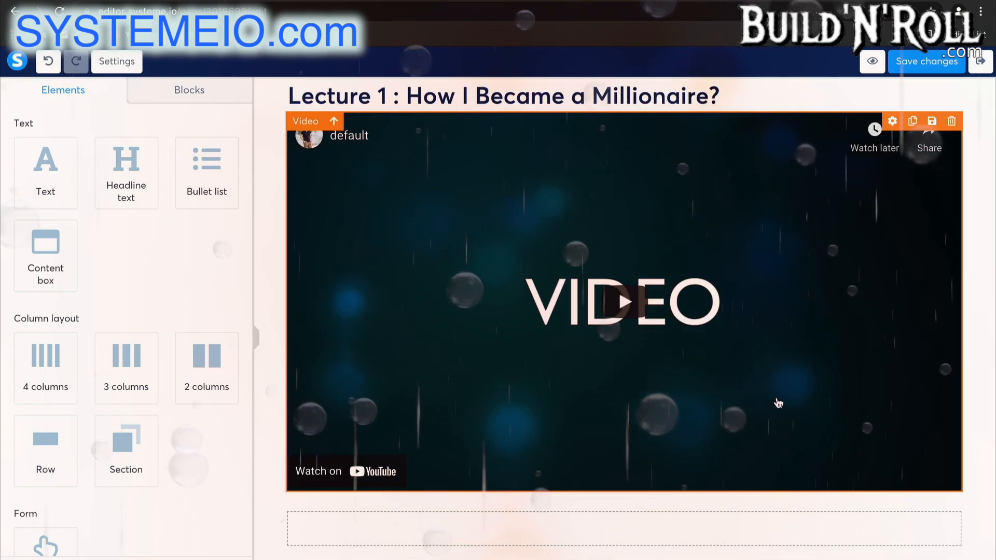
scroll(752, 403, down, 5)
click(493, 406)
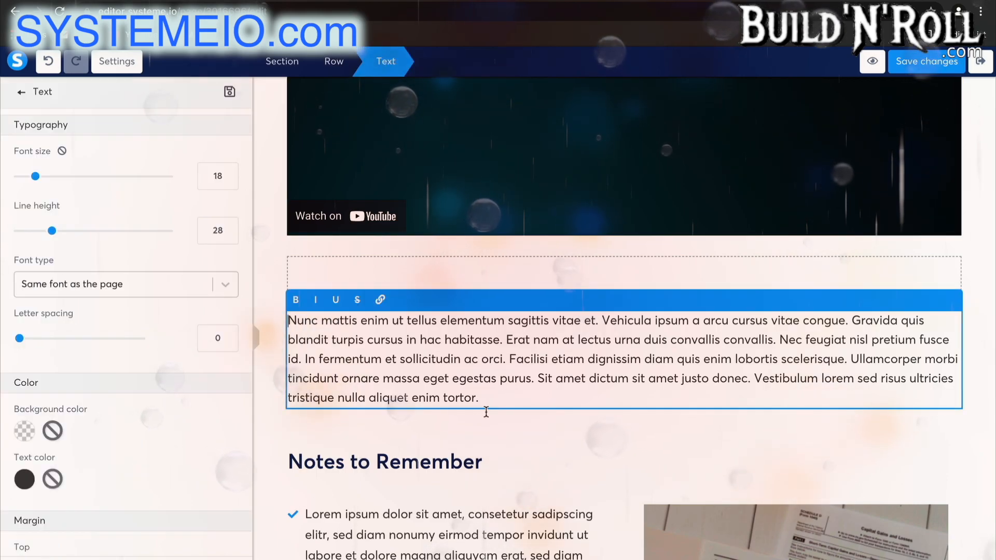
drag(493, 407, 283, 320)
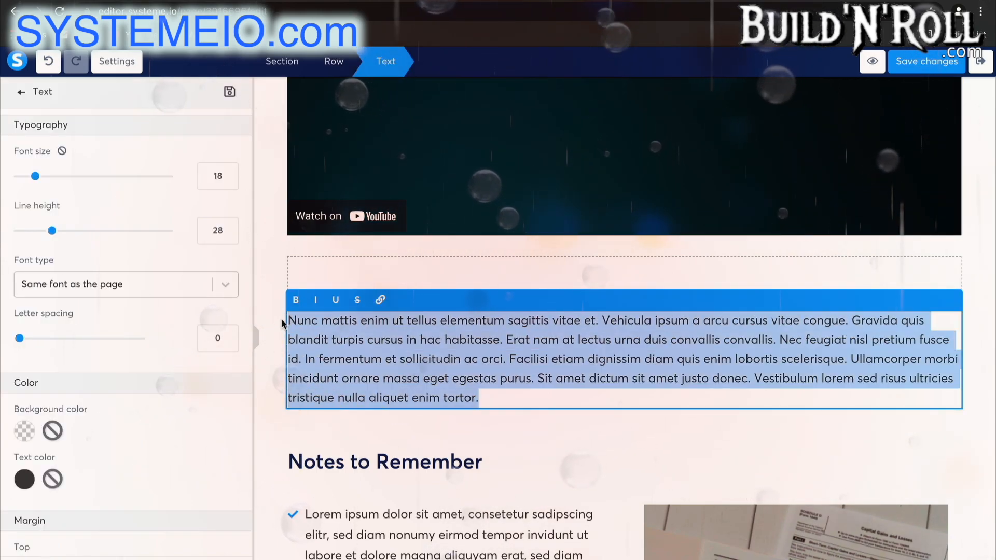
key(BackSpace)
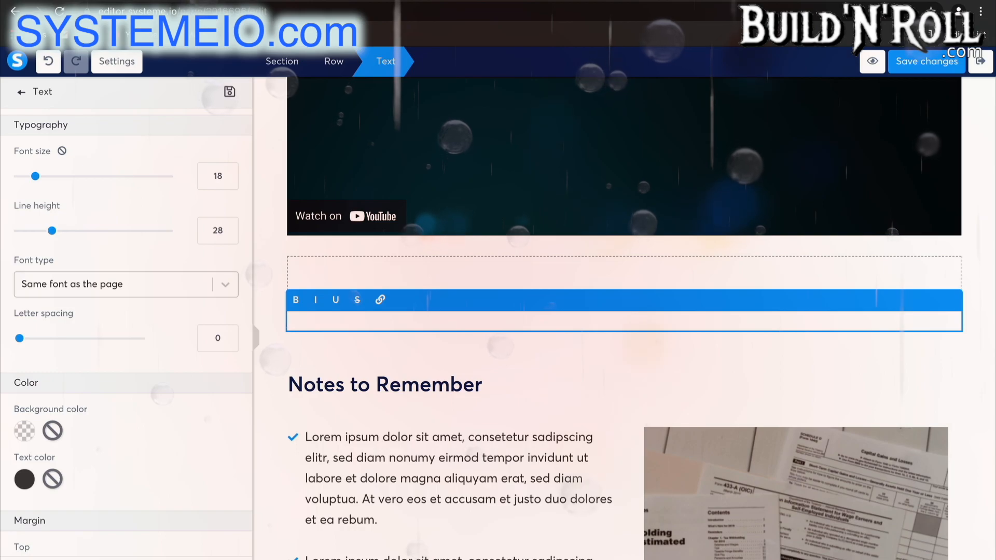
text(Reso)
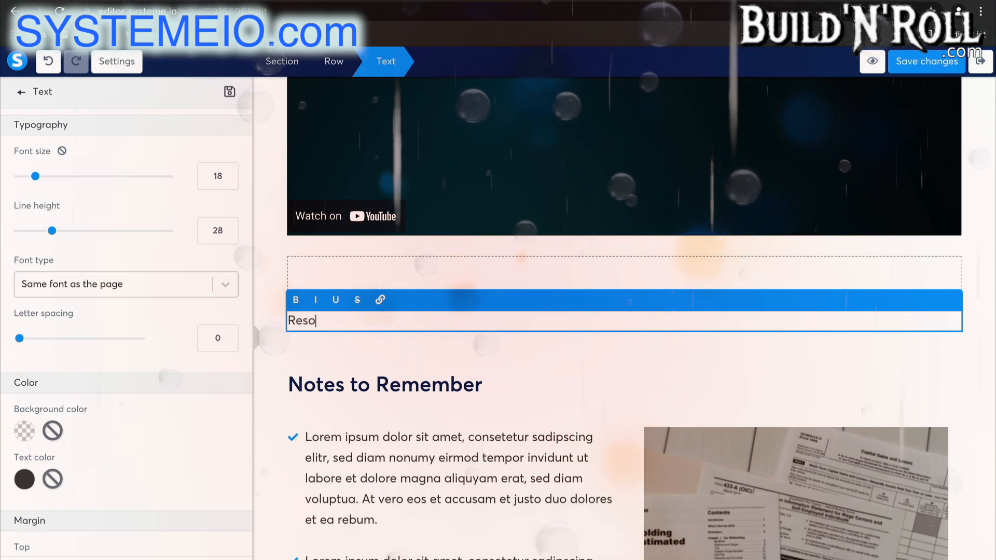
text(urces:)
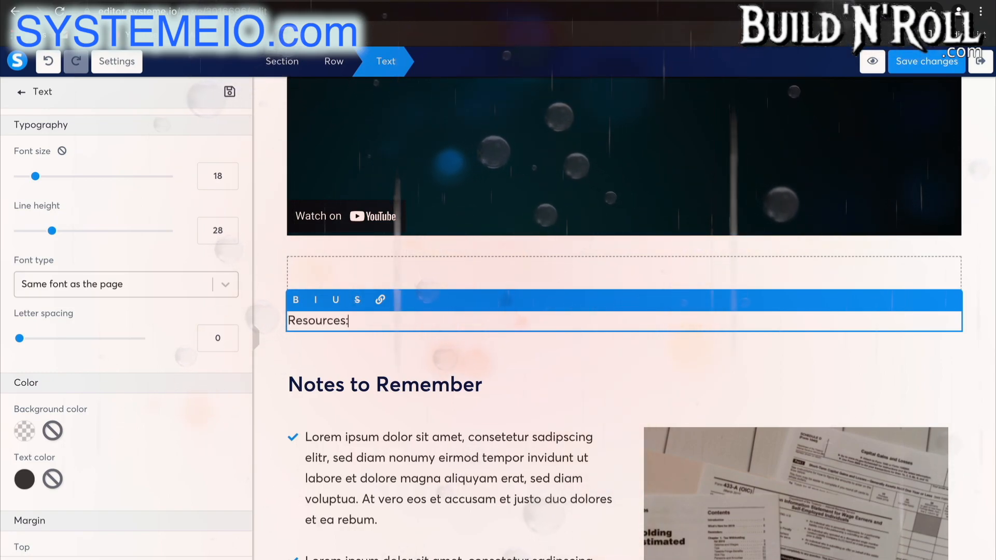
click(379, 344)
Step: Insert a bullet list element directly below the "Resources:" text
scroll(155, 456, down, 4)
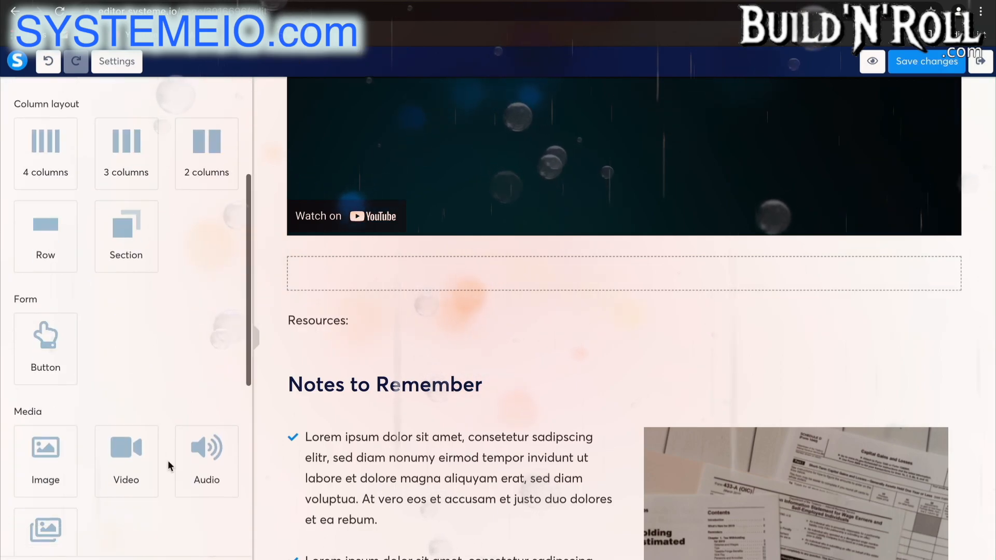
scroll(167, 462, up, 5)
drag(213, 187, 336, 343)
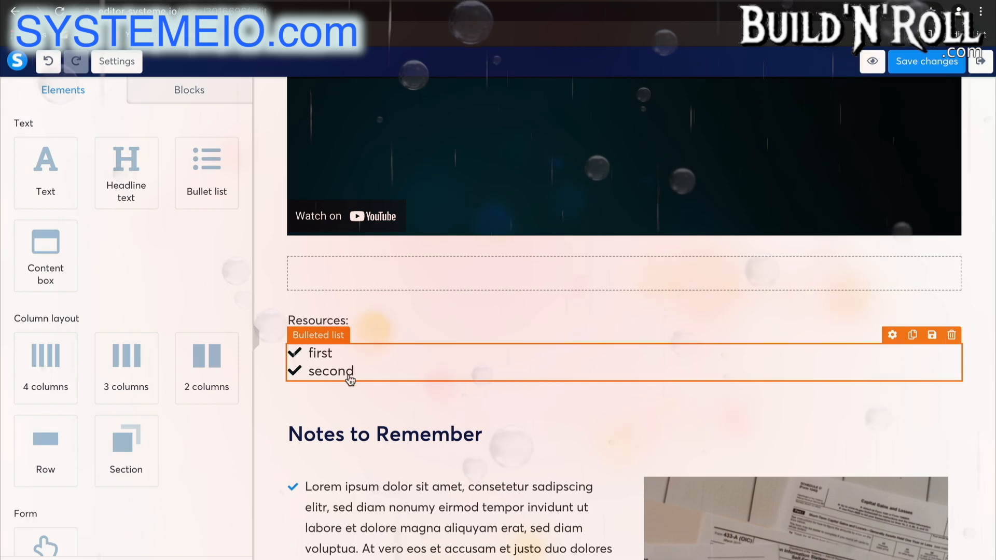
Step: Set the icon color of the bullet list under "Resources:" to the default orange, F5A623
click(299, 349)
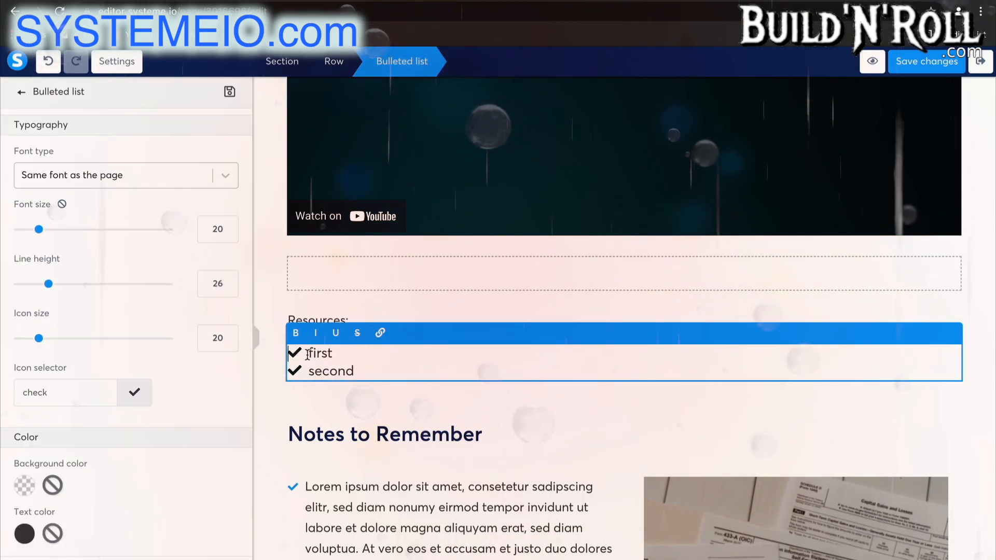
scroll(126, 476, down, 4)
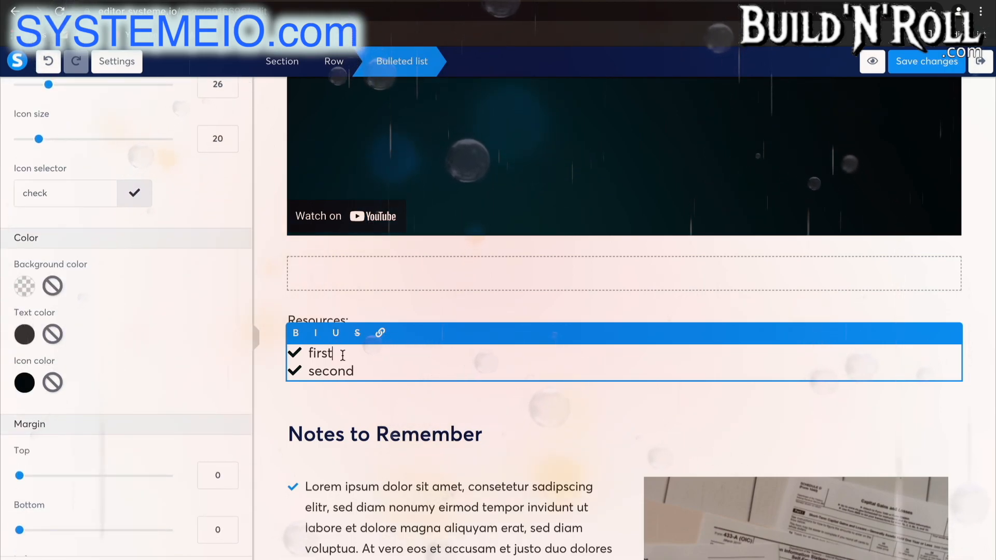
double_click(299, 352)
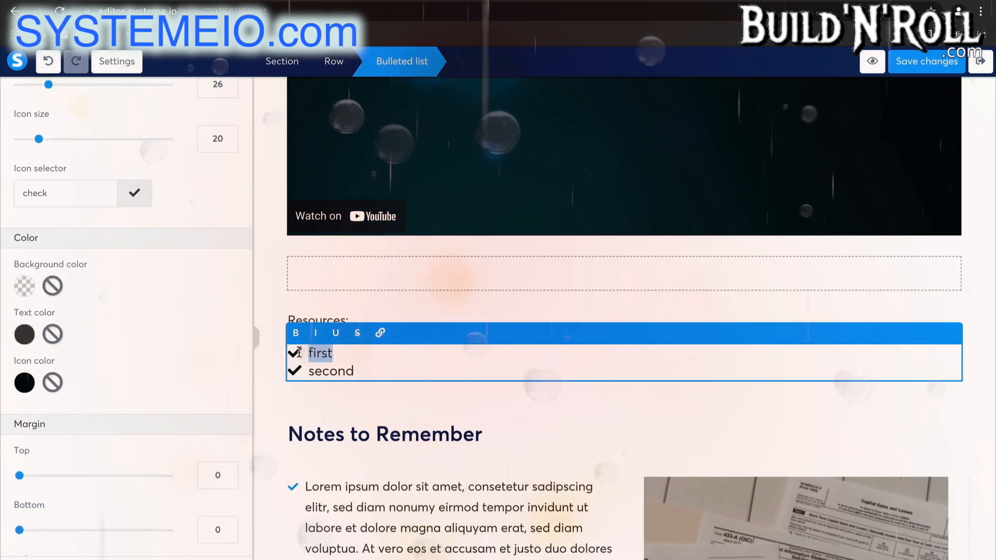
scroll(126, 383, down, 4)
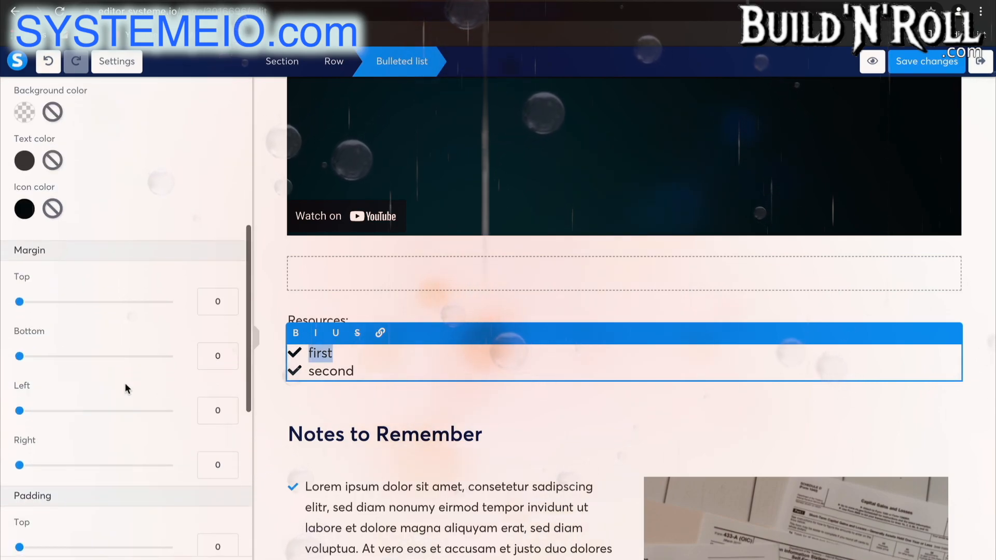
scroll(125, 383, up, 4)
click(23, 387)
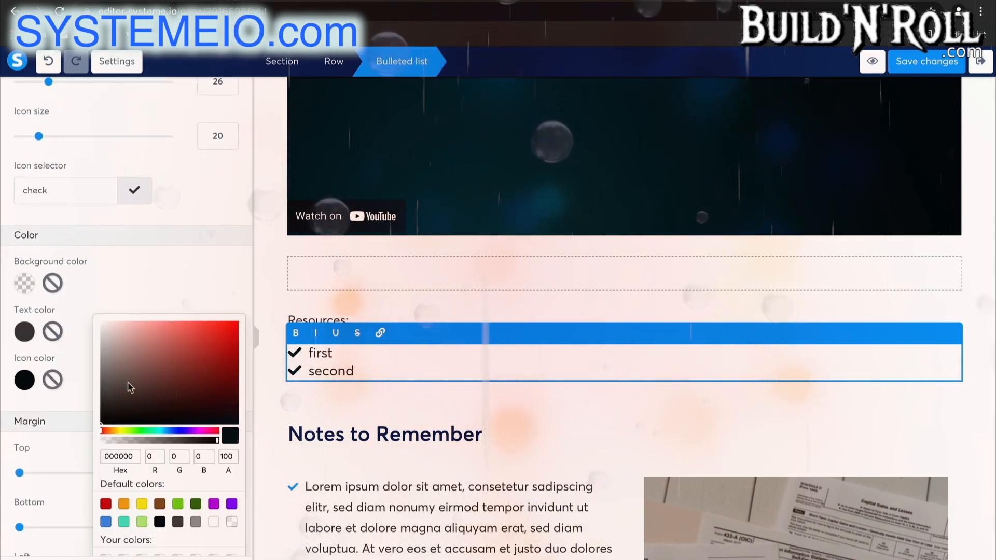
click(124, 504)
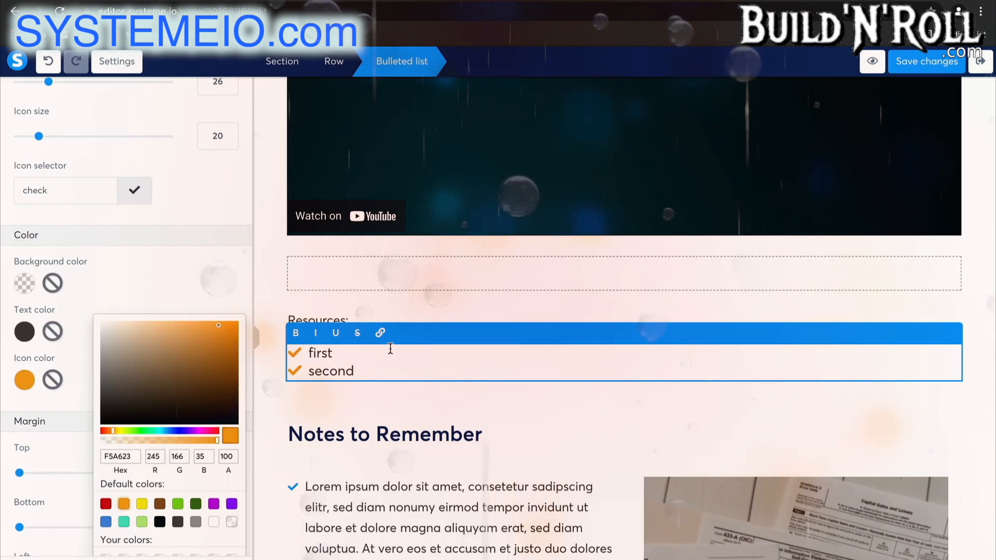
click(396, 421)
click(439, 393)
click(354, 366)
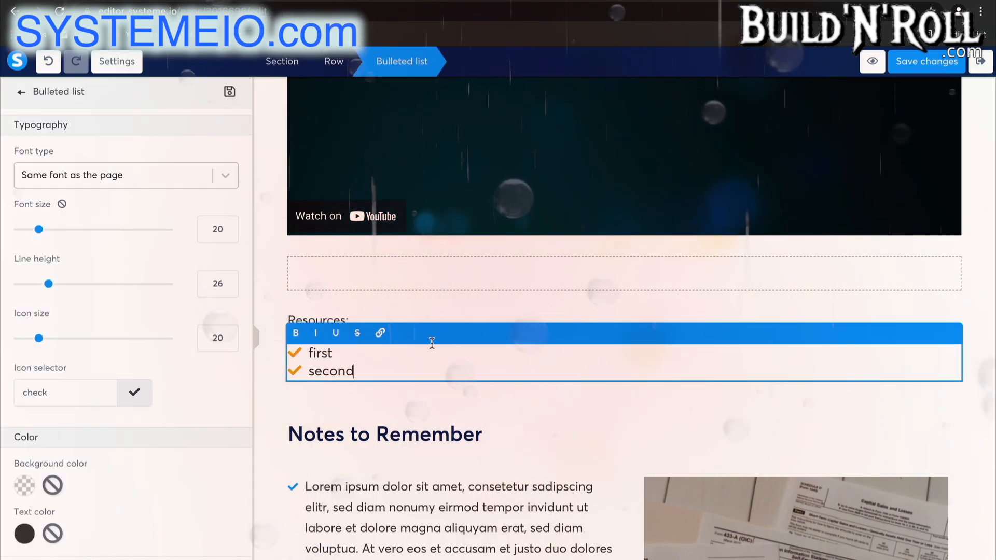
Step: Save the changes to the lecture page and exit the editor to the course curriculum
scroll(488, 339, up, 5)
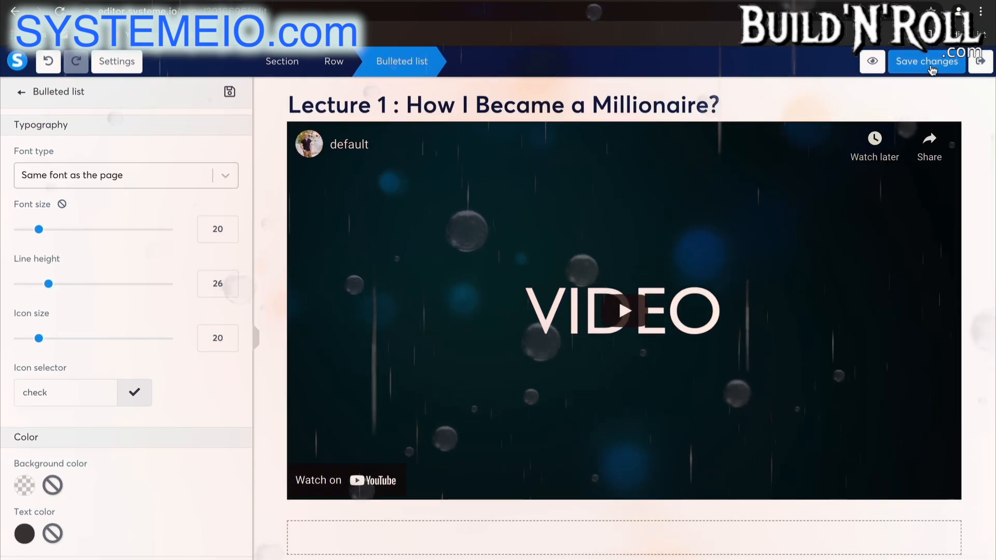
click(931, 69)
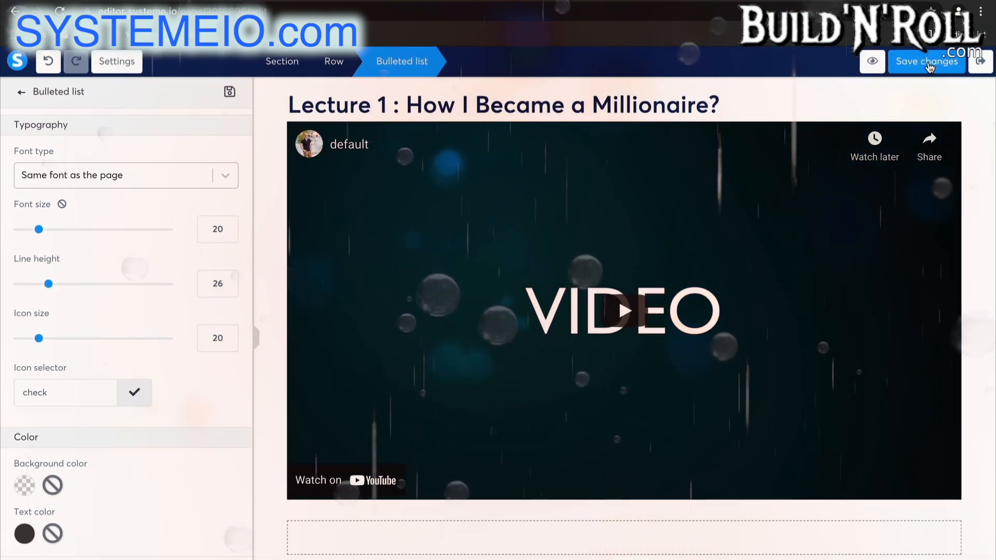
click(979, 64)
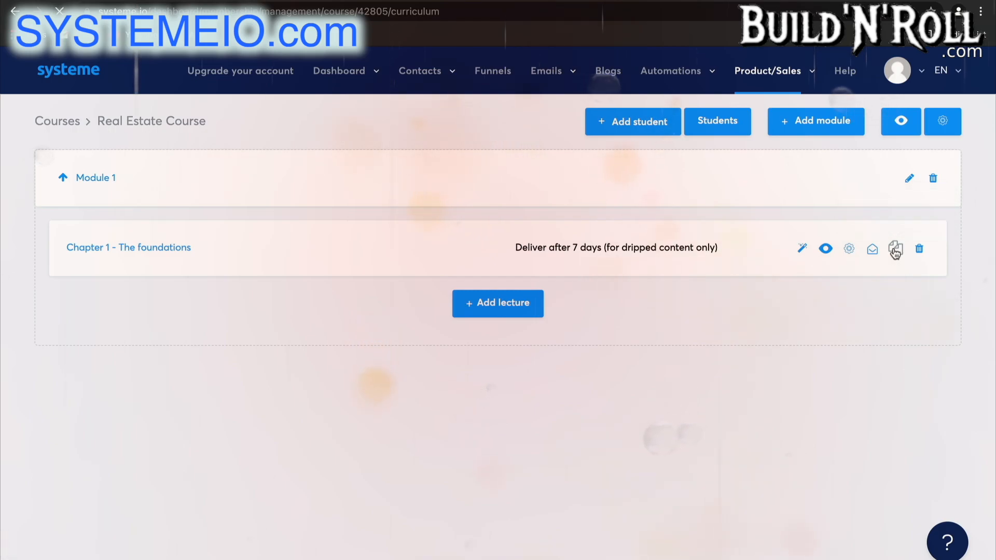
Step: Duplicate the "Chapter 1 - The foundations" lecture and open the copy's page for editing
click(896, 250)
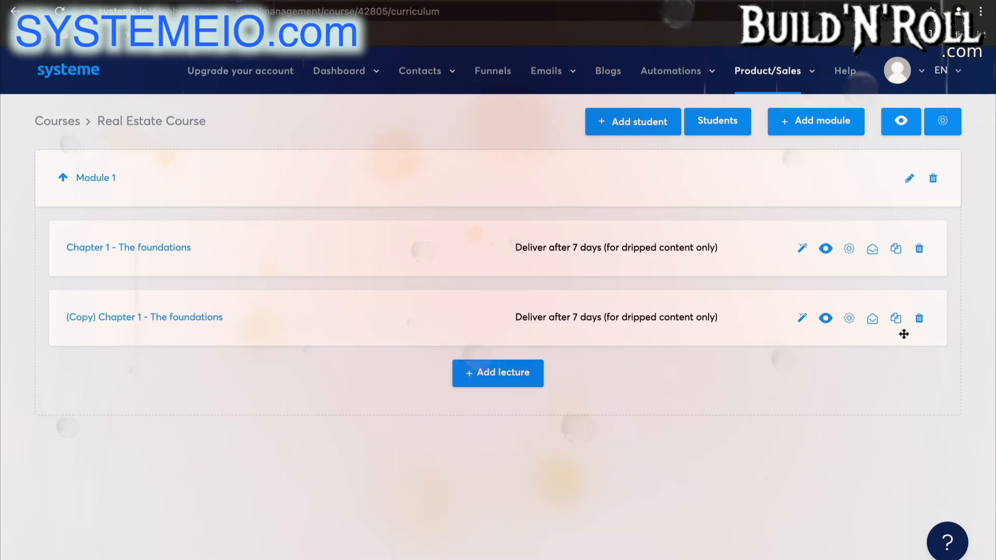
click(801, 319)
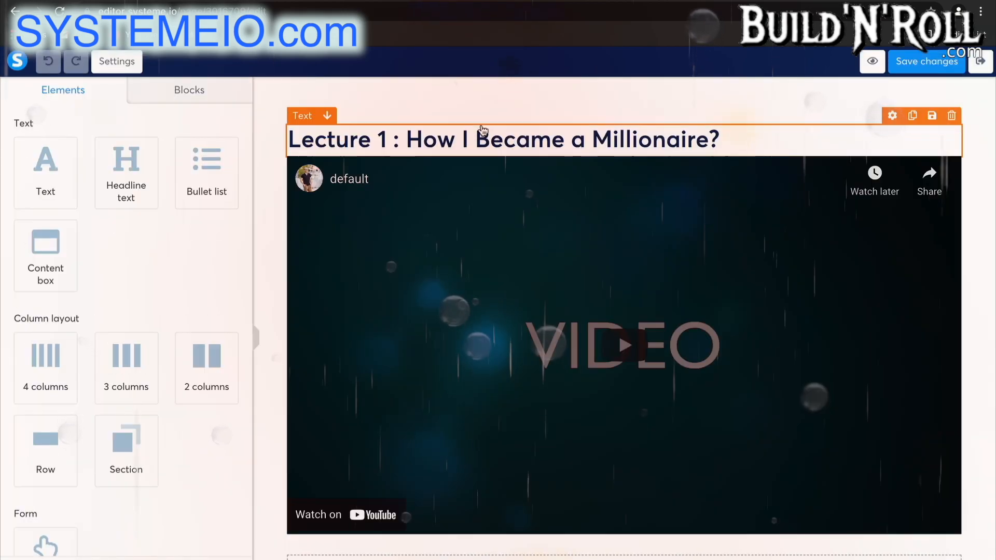
Step: Change the headline above the video to "Lecture 2 : How You Can Become a Millionaire?"
click(473, 143)
click(386, 140)
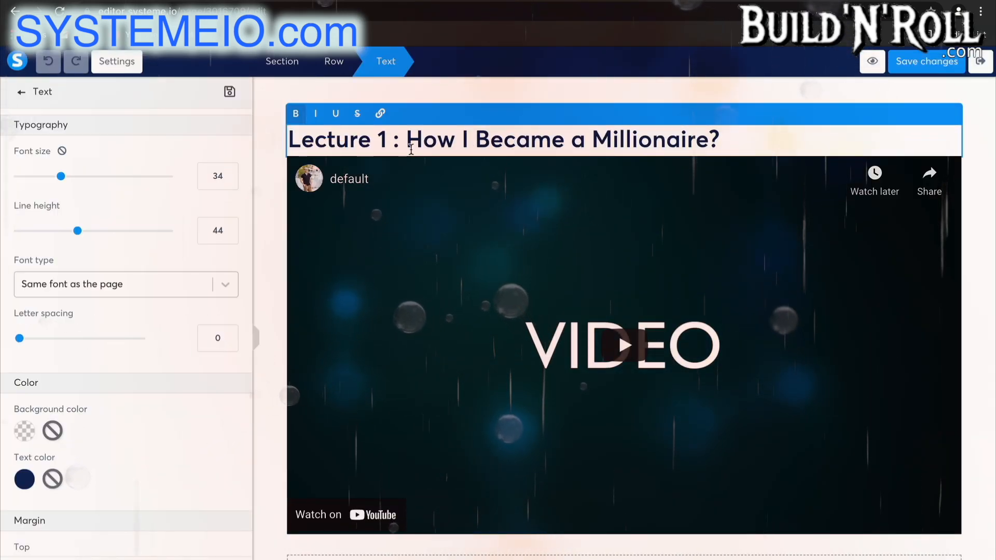
key(BackSpace)
text(2)
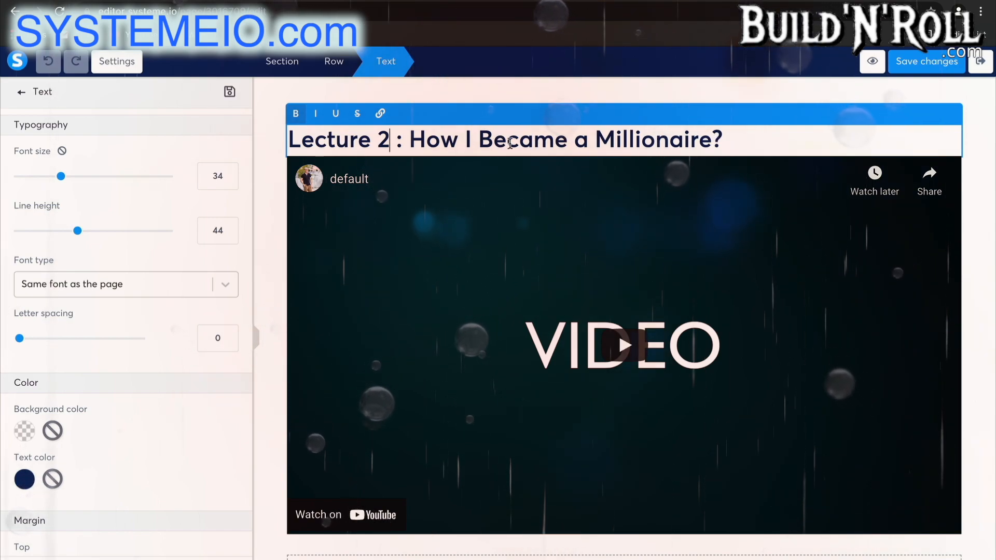
click(470, 140)
key(BackSpace)
text(You Ca)
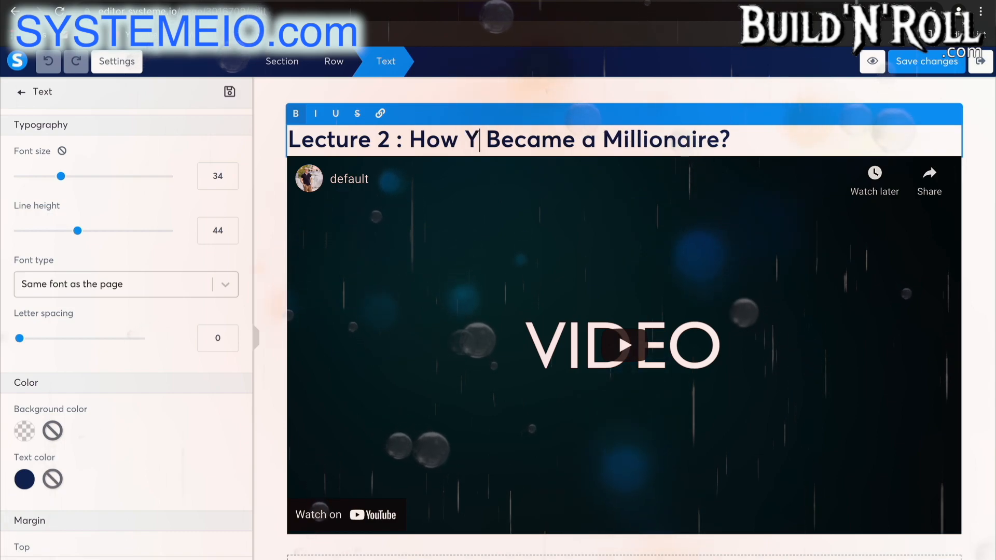
text(n)
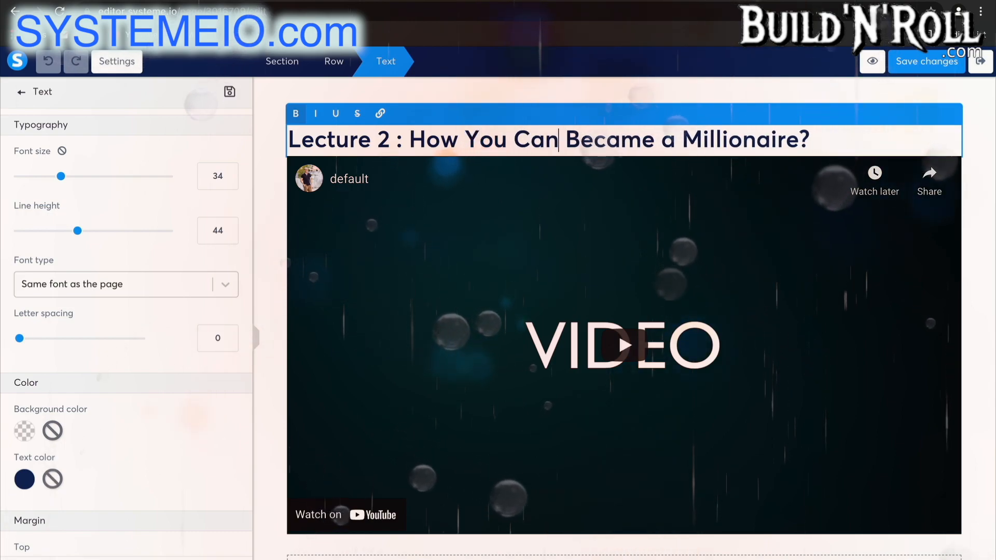
click(620, 140)
key(BackSpace)
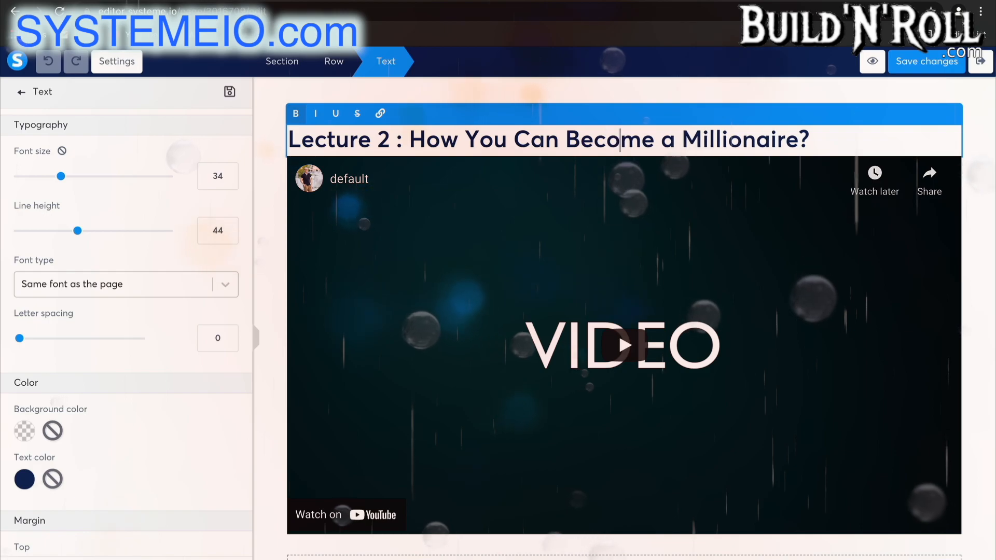
text(o)
scroll(735, 196, down, 1)
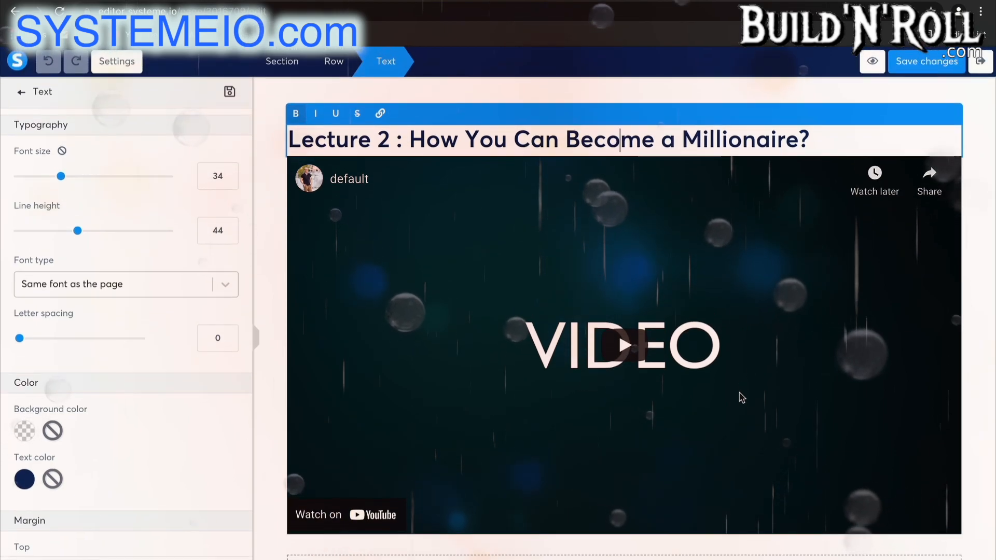
click(740, 407)
Step: Save the duplicated lecture's page and return to the course curriculum
scroll(740, 407, down, 4)
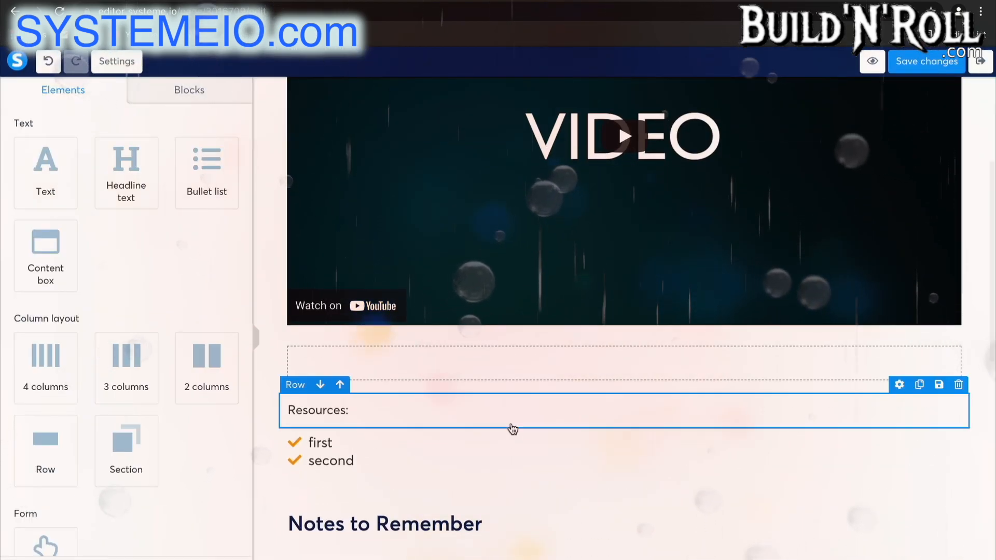
scroll(841, 187, up, 1)
scroll(841, 187, up, 4)
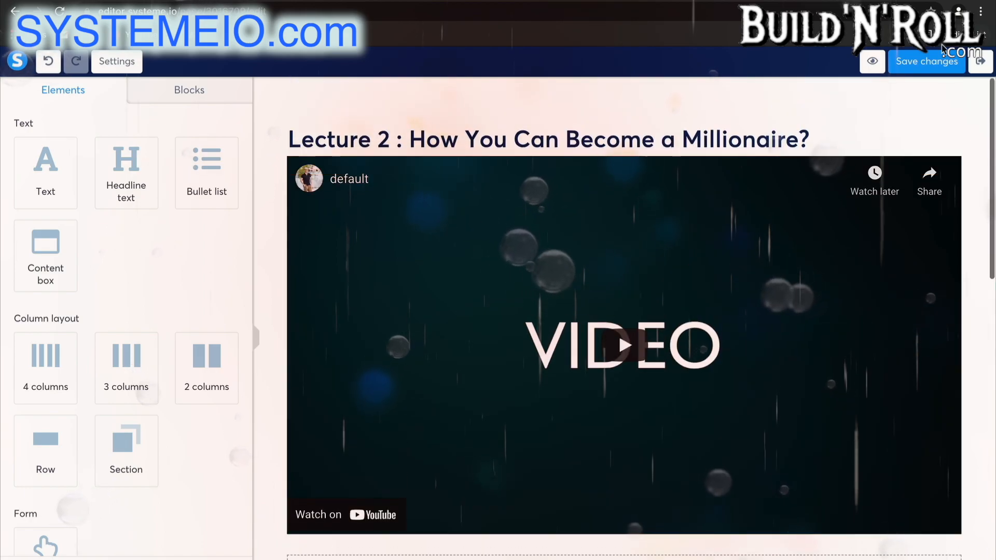
click(917, 64)
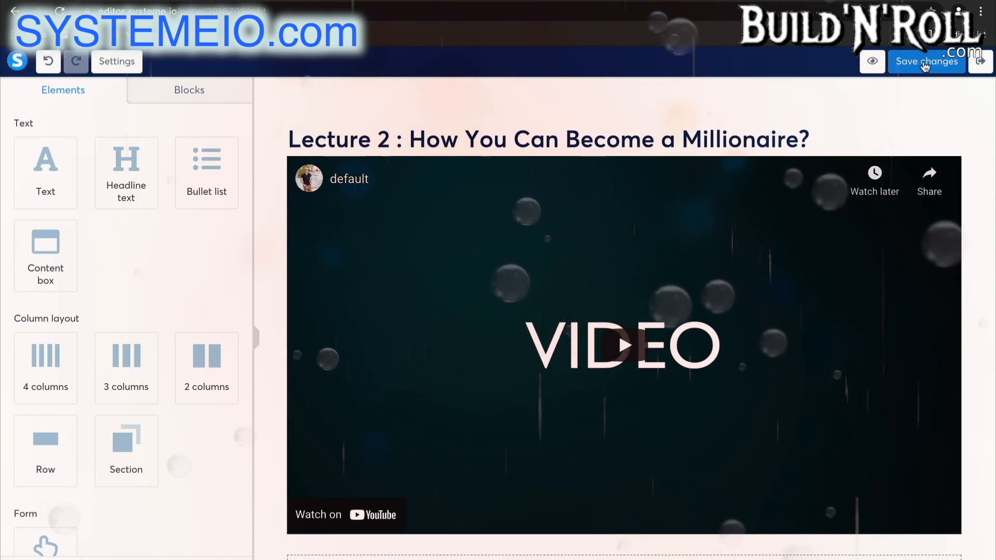
click(979, 72)
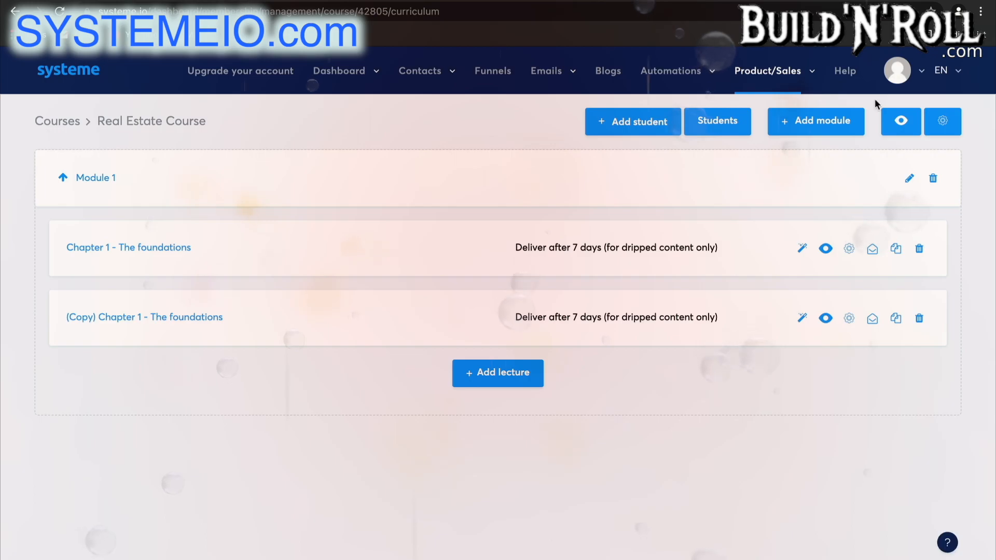
Step: Rename the copied lecture "Chapter 2 - The next step" and save it
click(849, 318)
click(457, 254)
key(BackSpace)
text(2 - The foundations)
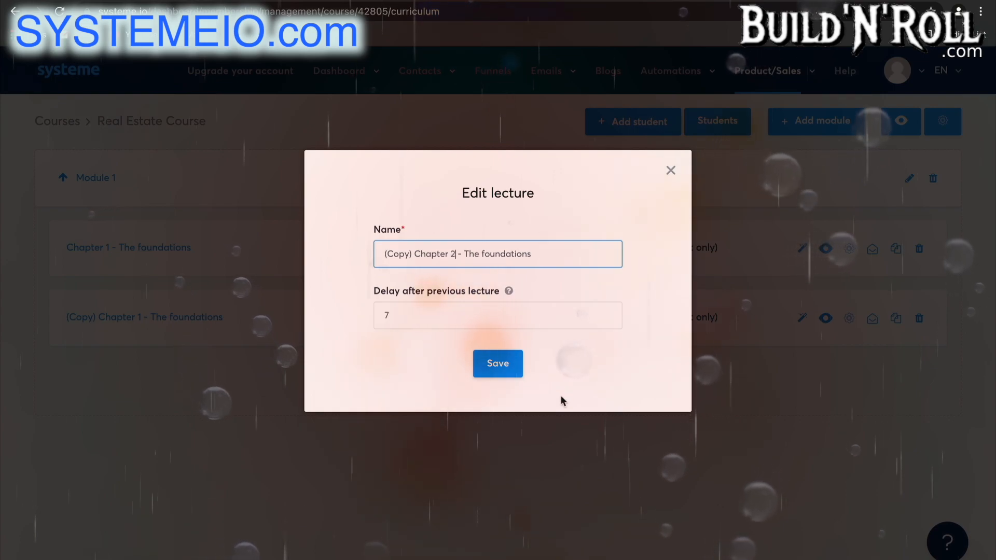
drag(598, 253, 482, 252)
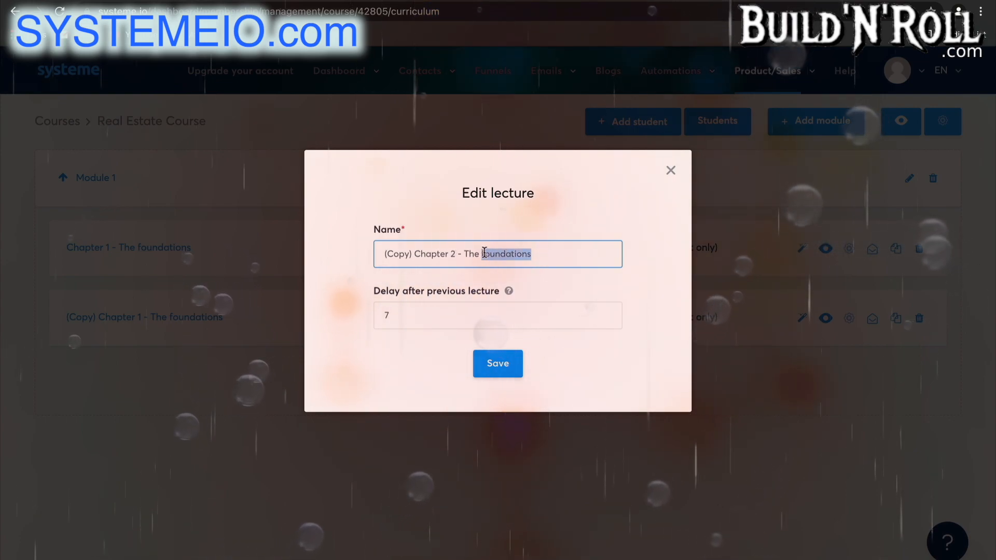
key(BackSpace)
text(next)
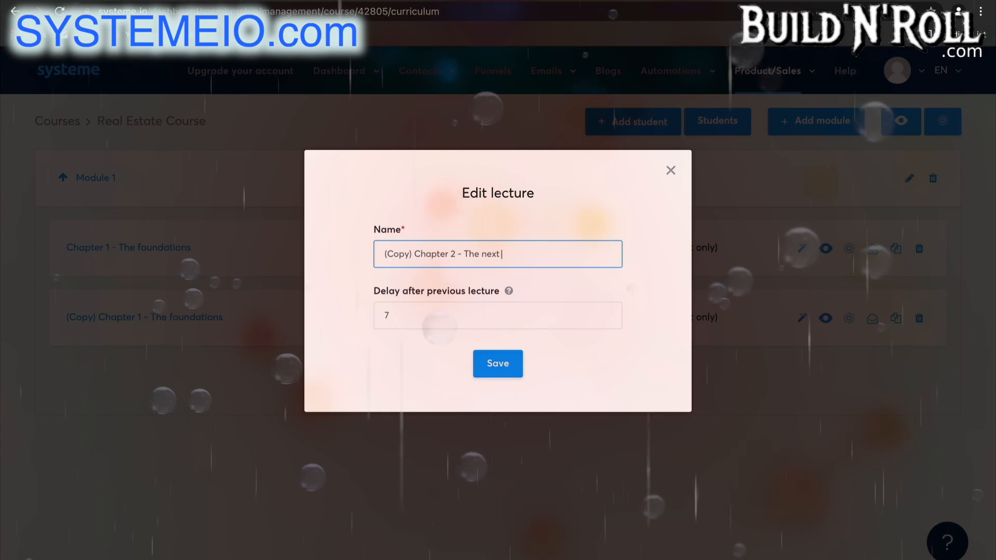
text( step)
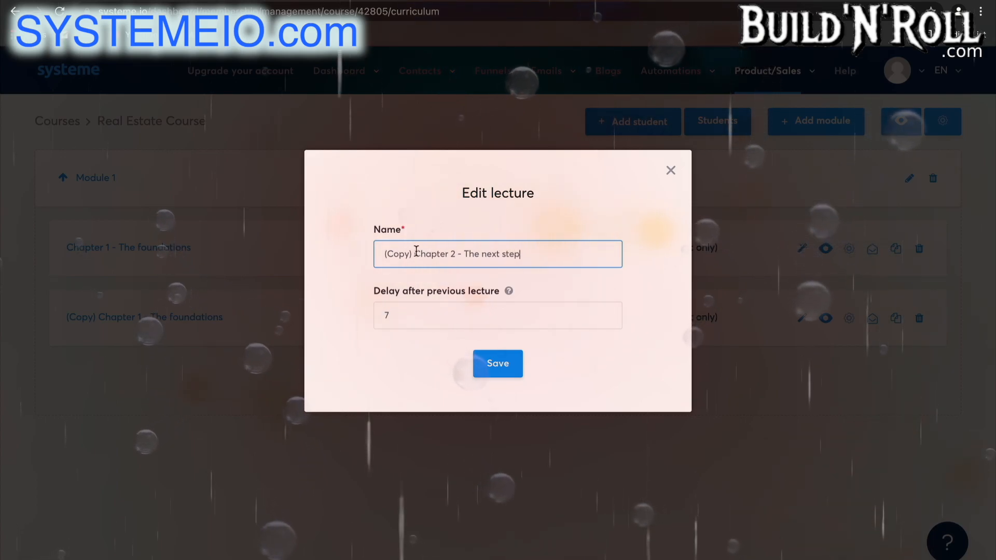
drag(416, 250, 367, 254)
key(BackSpace)
click(509, 366)
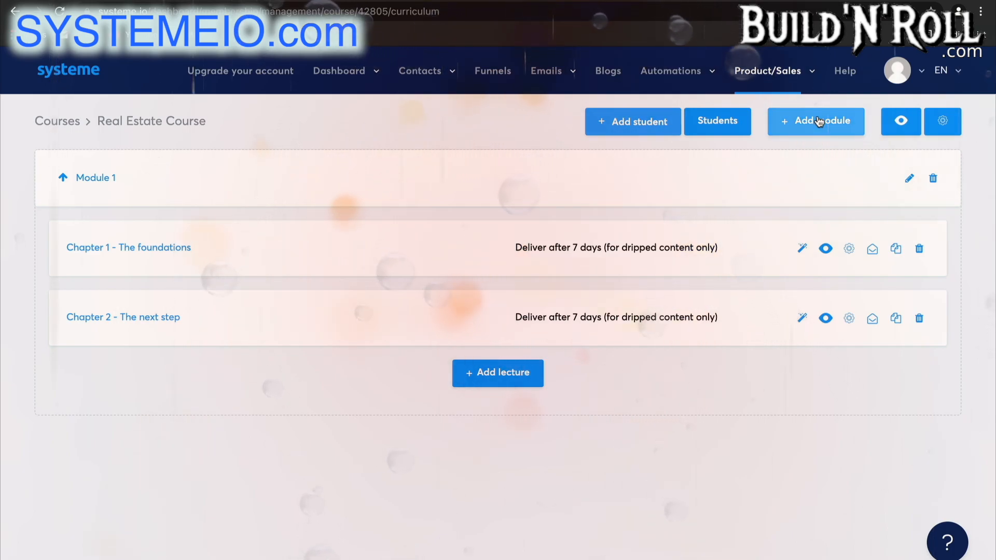
Step: Add a module named "Module 2" to the course and expand it
click(820, 122)
text(Mo)
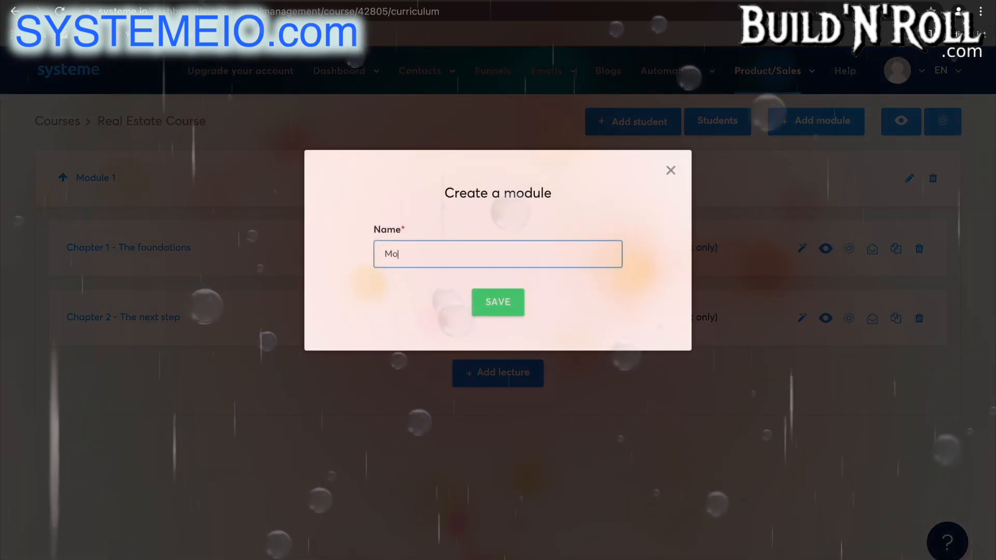
text(dule 2)
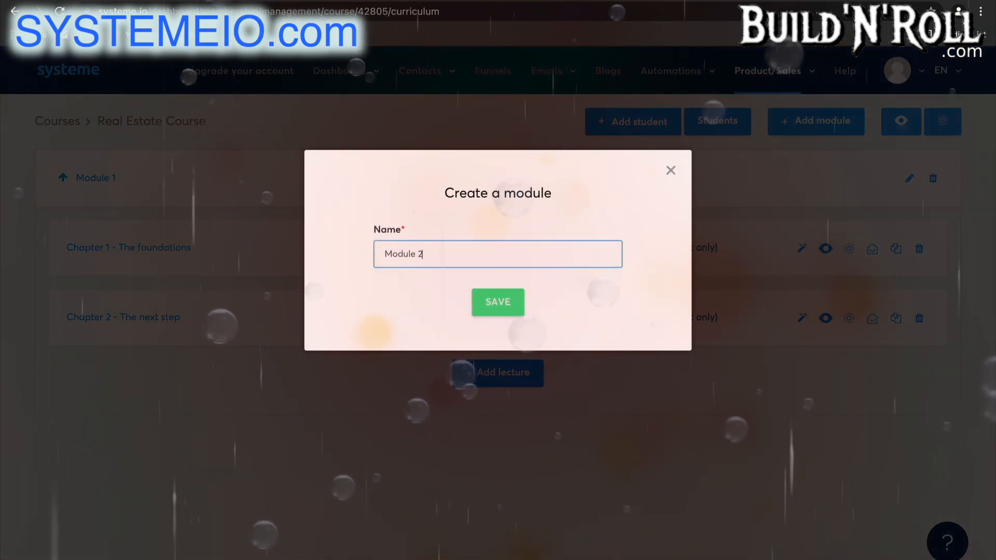
click(500, 301)
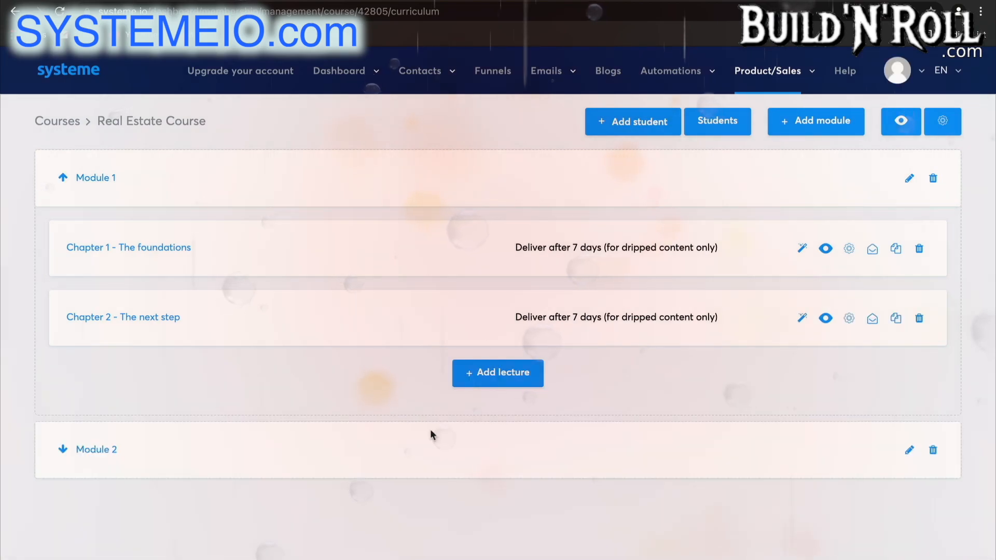
click(64, 450)
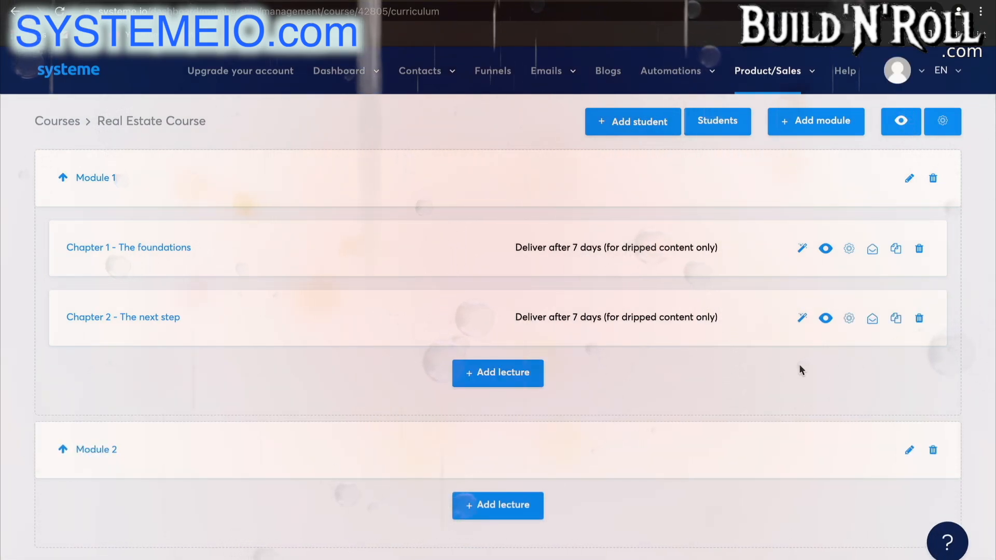
Step: Duplicate the "Chapter 2 - The next step" lecture and move the copy into Module 2
click(896, 318)
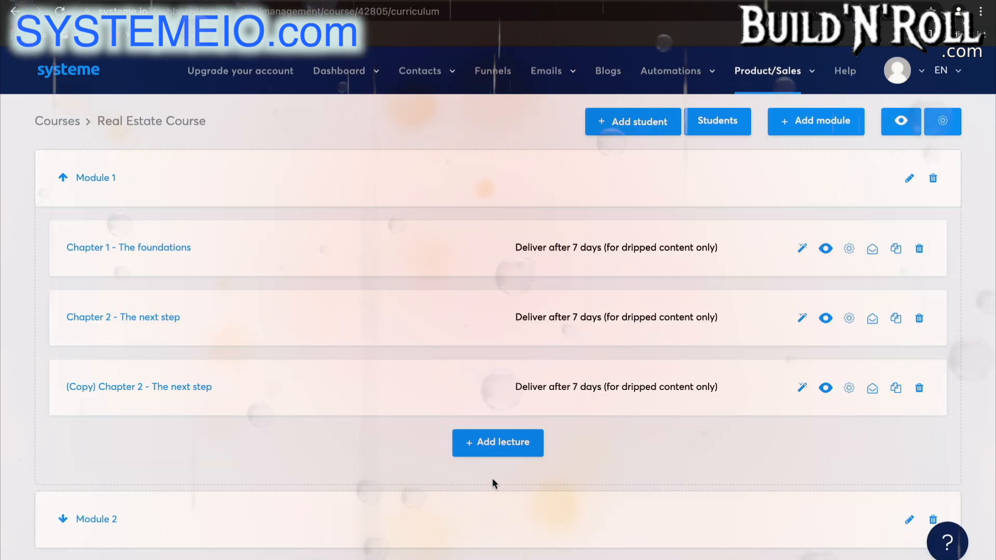
click(63, 519)
scroll(206, 494, down, 1)
scroll(206, 493, down, 1)
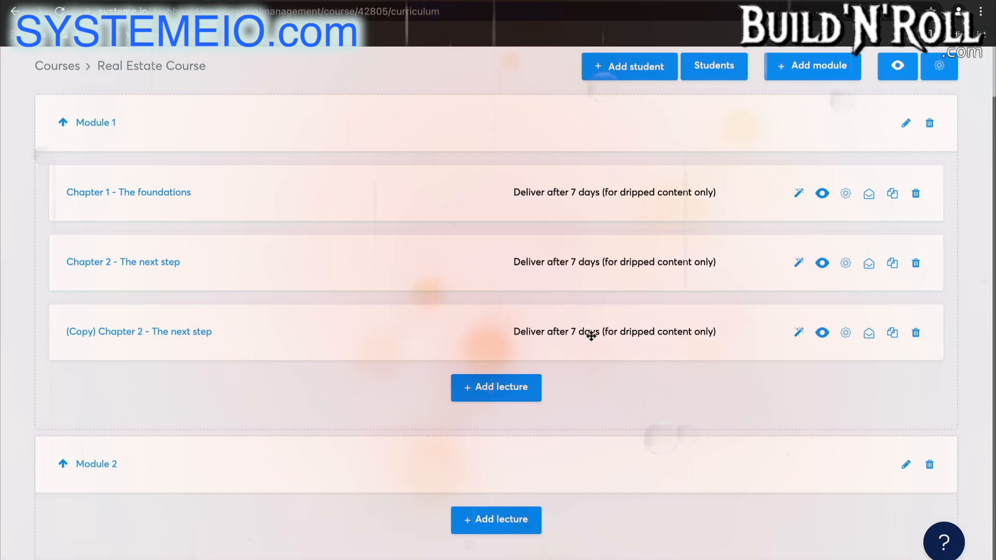
drag(591, 336, 589, 485)
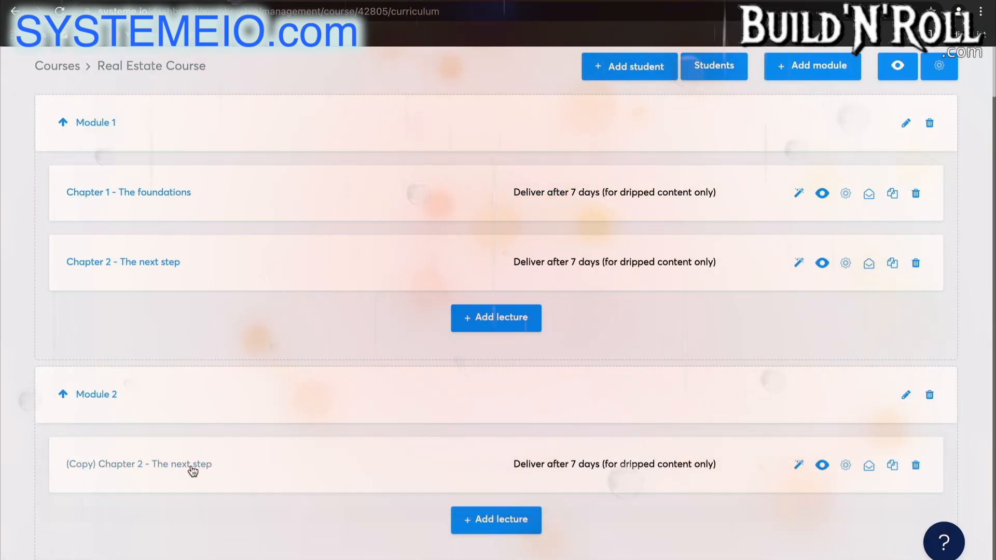
Step: Open the settings of the copied lecture in Module 2, save them and expand the module again
click(845, 465)
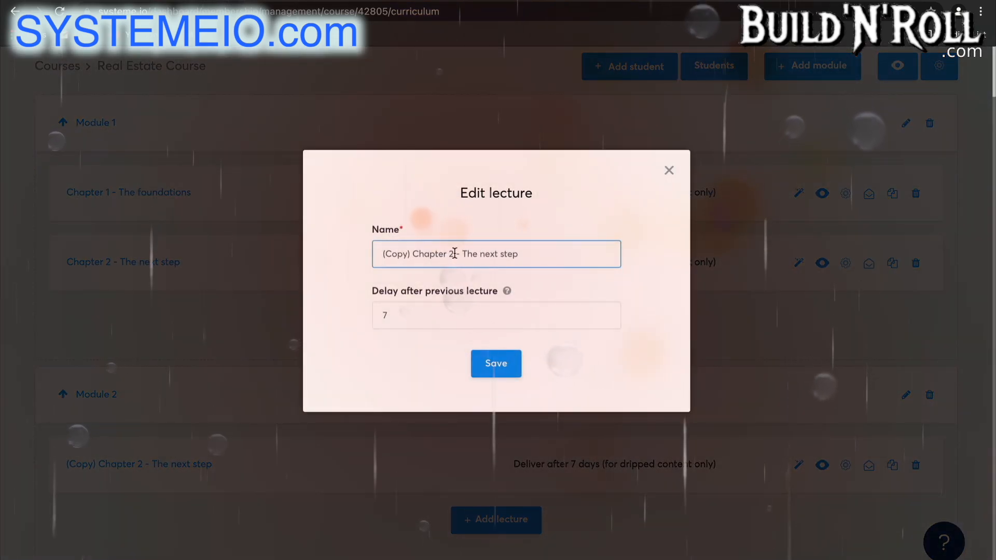
click(509, 377)
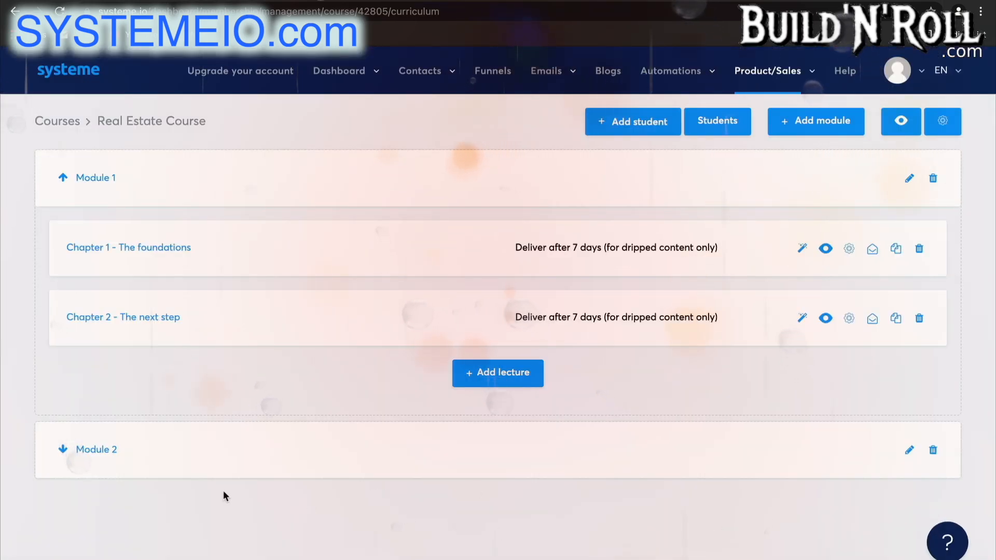
click(65, 449)
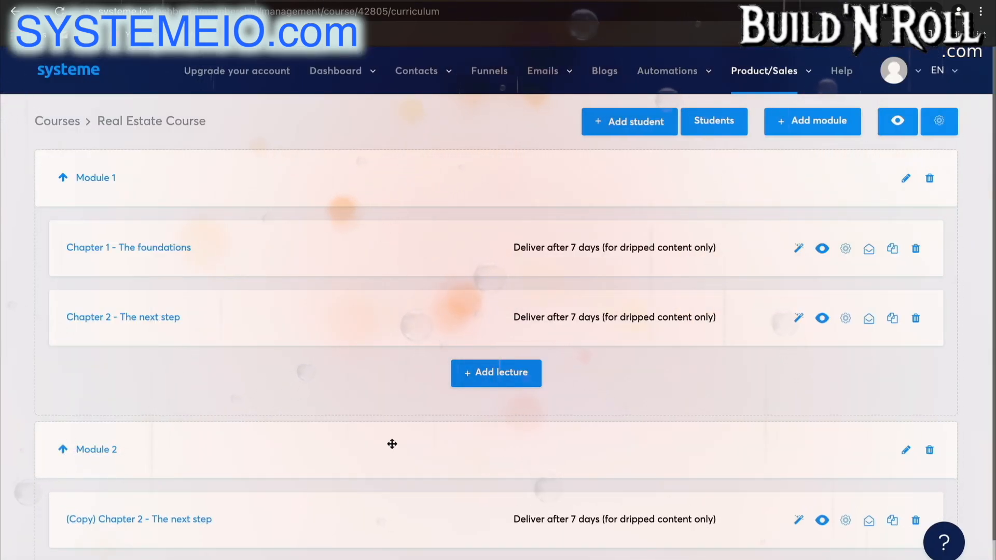